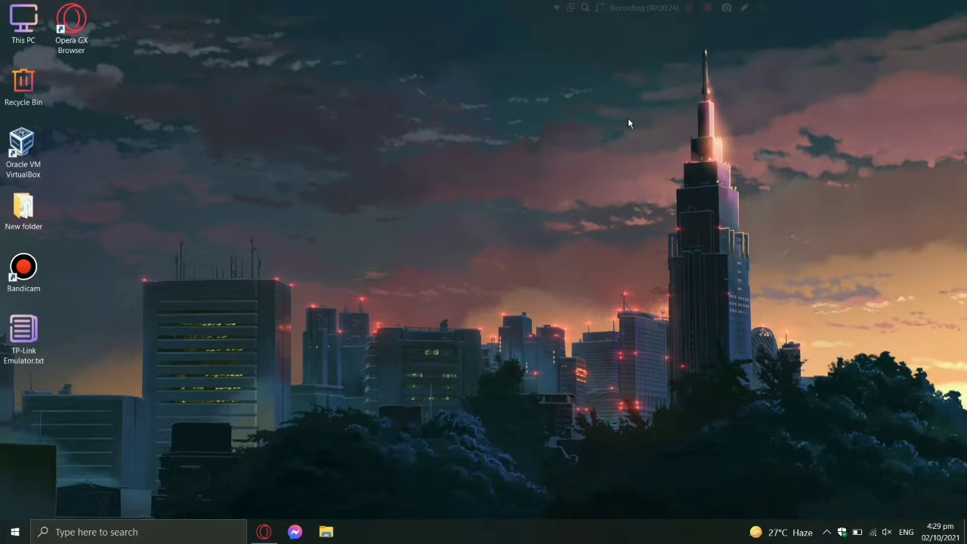
Step: Sign in to the TP-Link router page in Opera GX with the default admin username and password
left_click(266, 531)
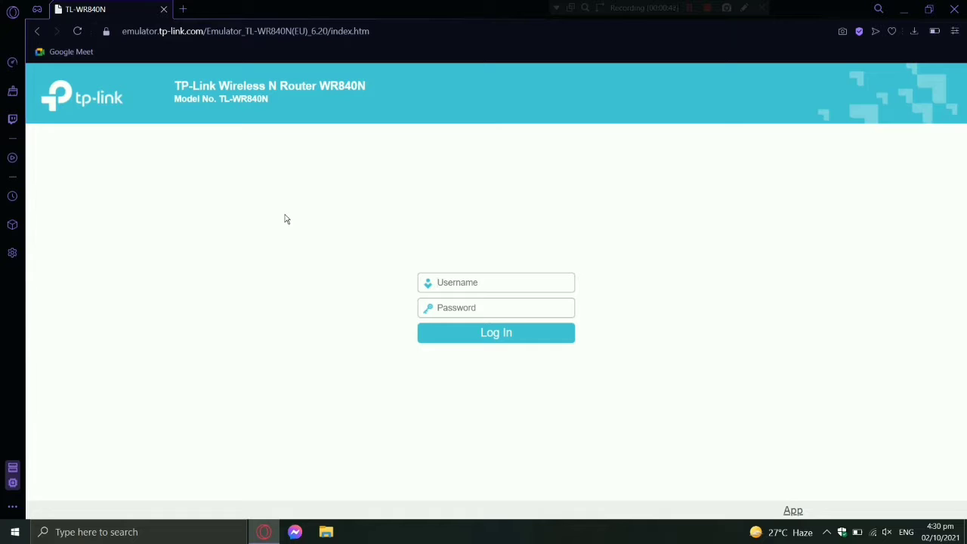
left_click(447, 278)
type("admin")
left_click(448, 309)
left_click(510, 335)
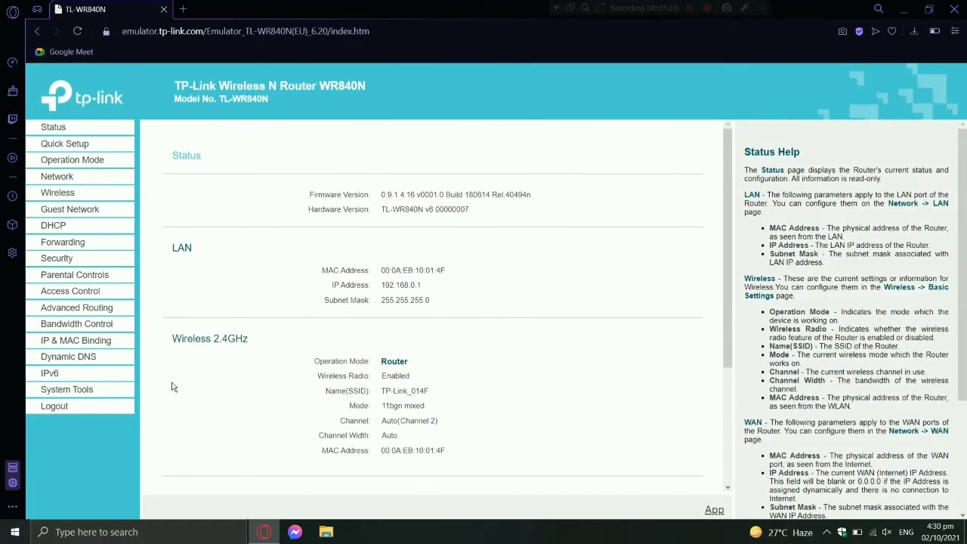
Step: Open System Tools > Password and fill in the old user name and old password
left_click(104, 390)
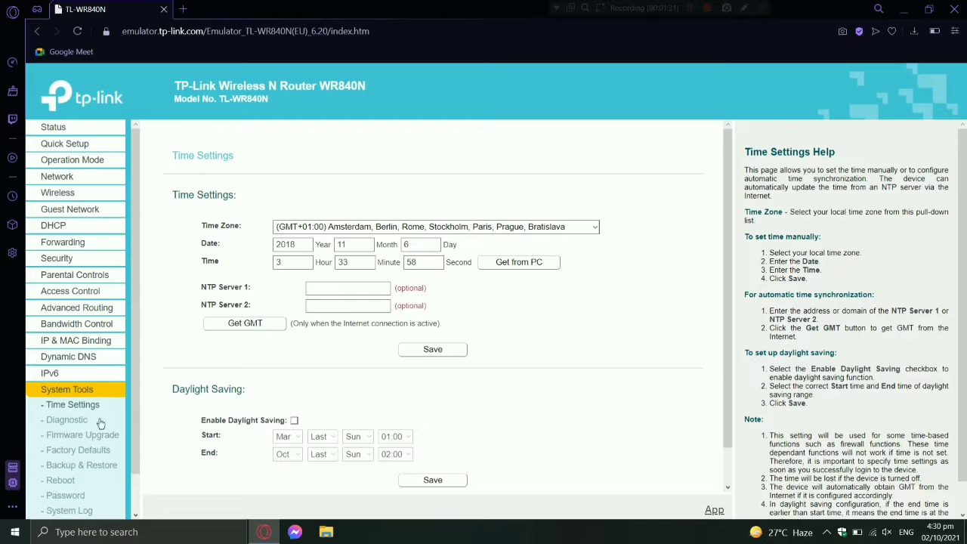
left_click(75, 501)
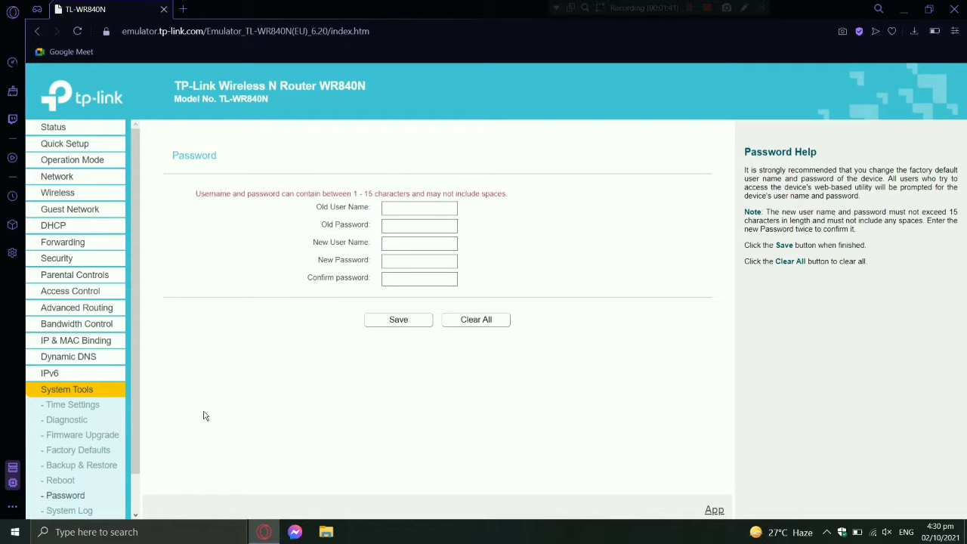
left_click(398, 206)
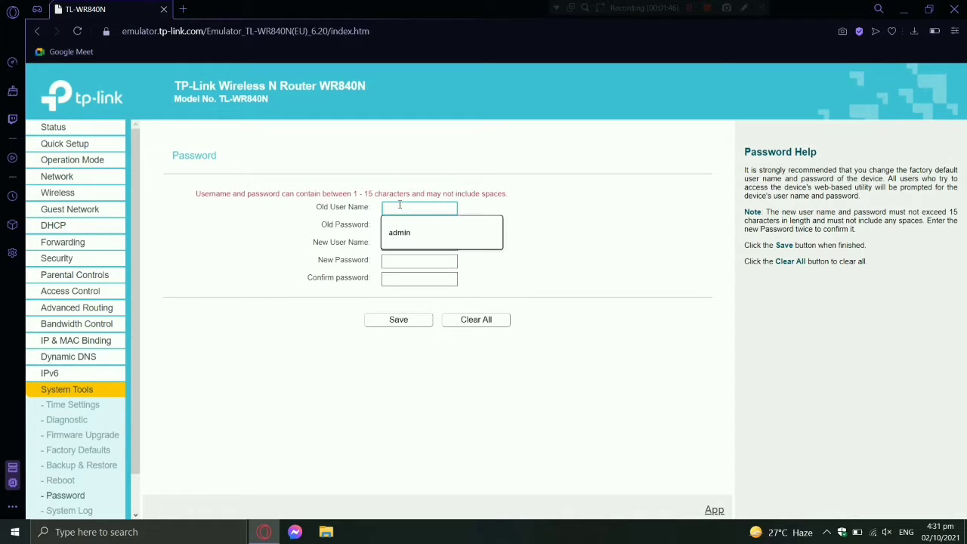
left_click(402, 240)
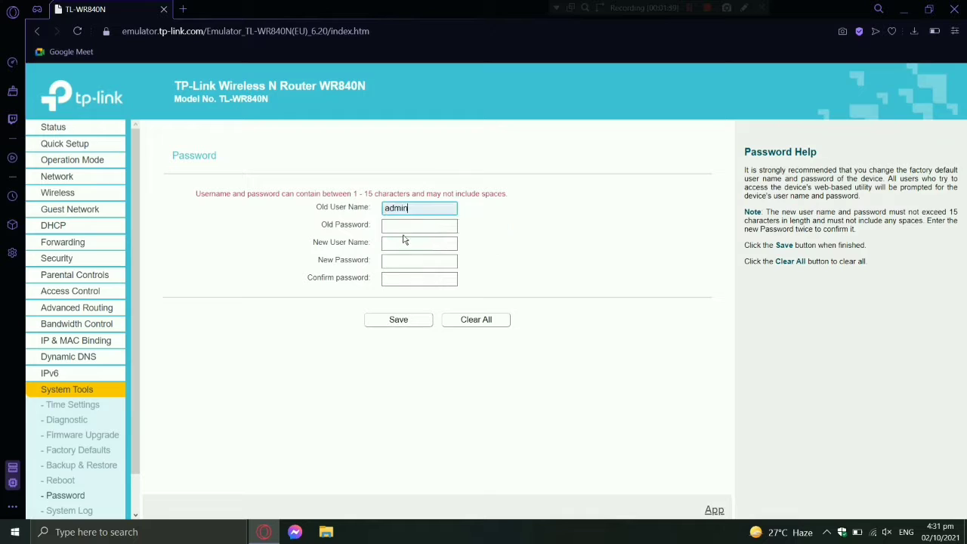
left_click(404, 224)
Step: Enter a new user name and password, confirm it, save, and dismiss the 'Incorrect old user name!' alert
left_click(405, 243)
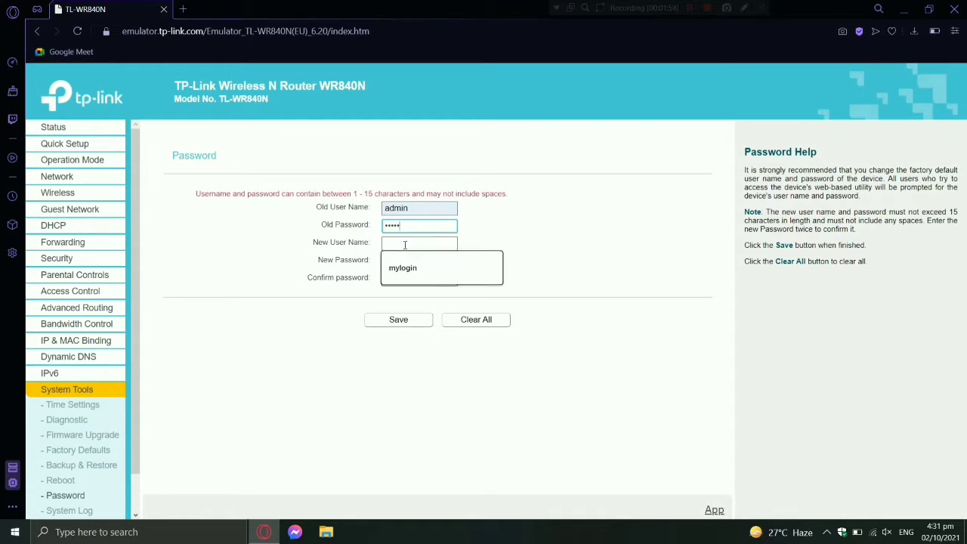
type("mylo")
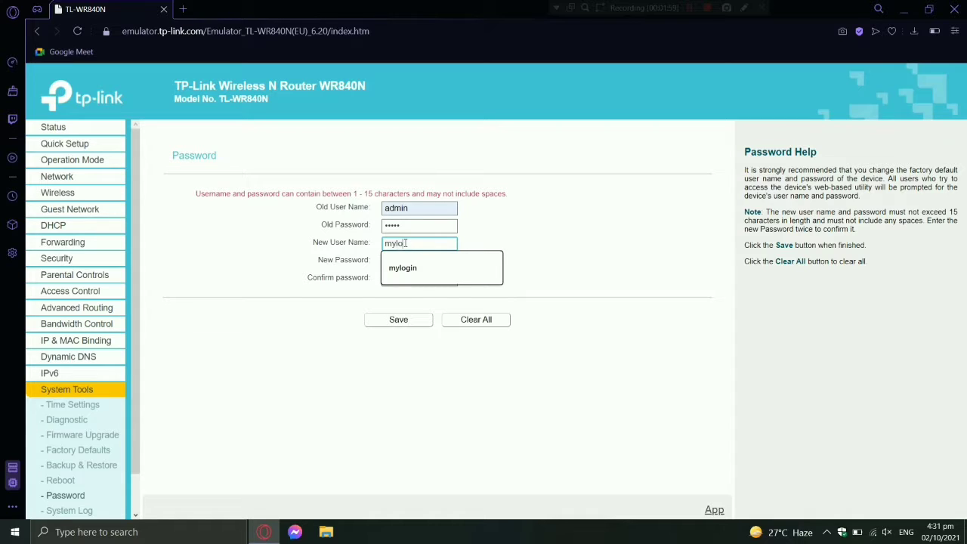
type("ginivan")
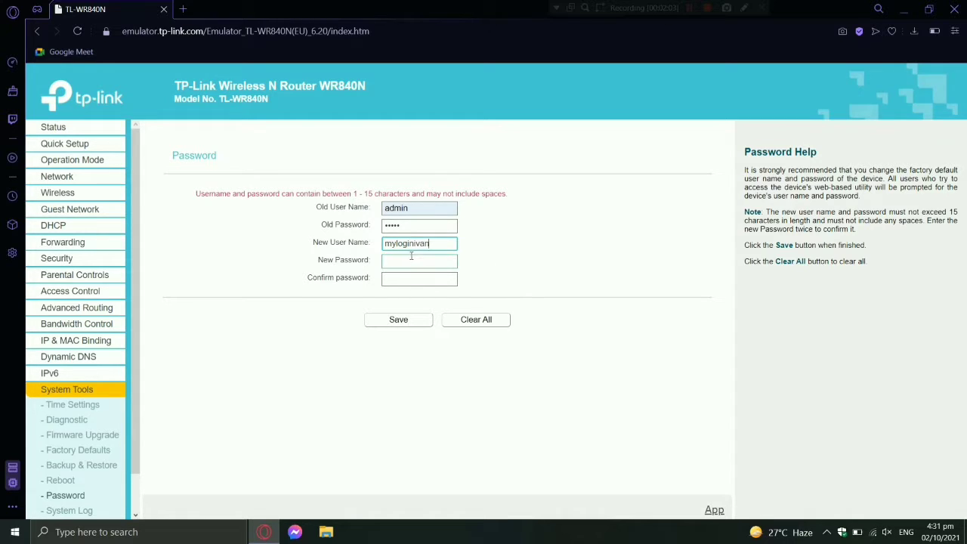
left_click(409, 261)
type("•••••••••••")
left_click(400, 278)
type("••••••••••")
left_click(412, 318)
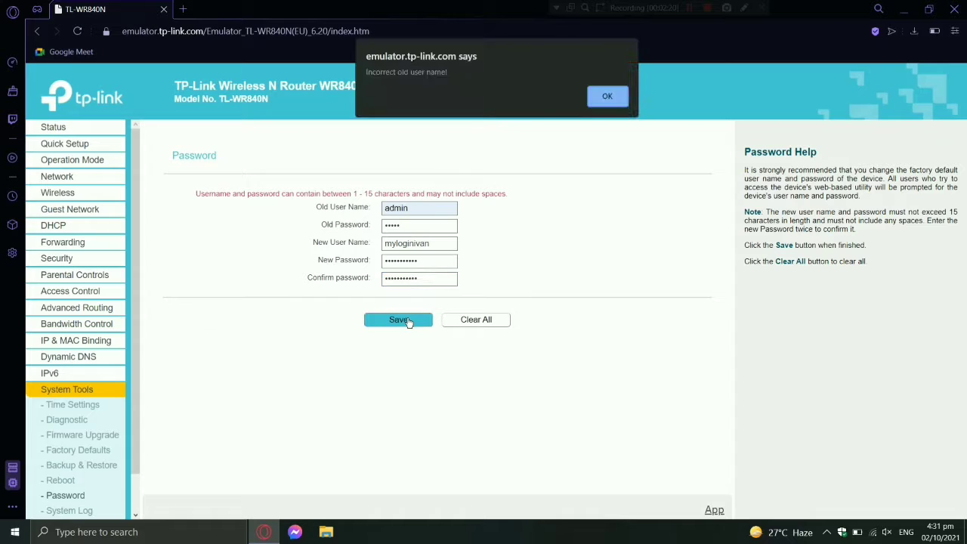
left_click(615, 96)
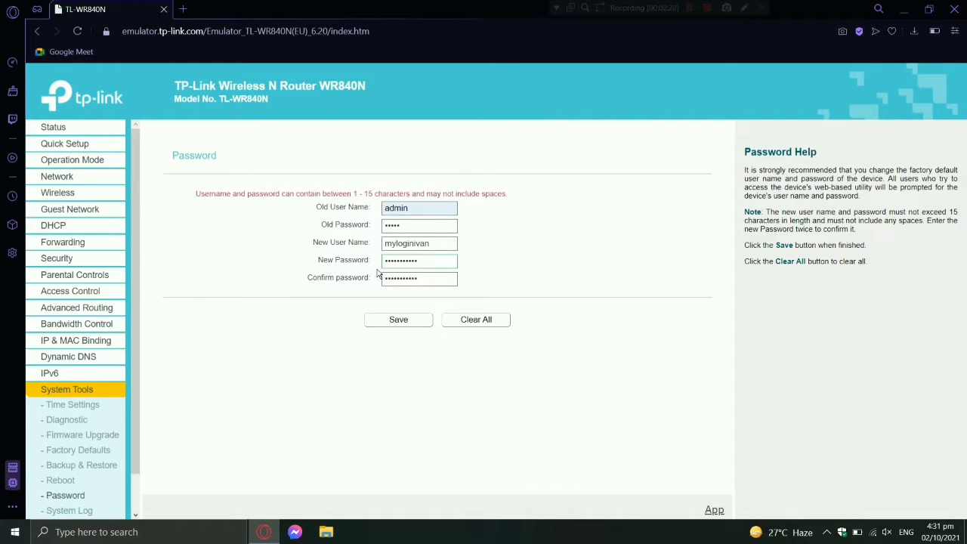
Step: Reboot the router from System Tools > Reboot and confirm the restart
scroll(83, 377, "down", 1)
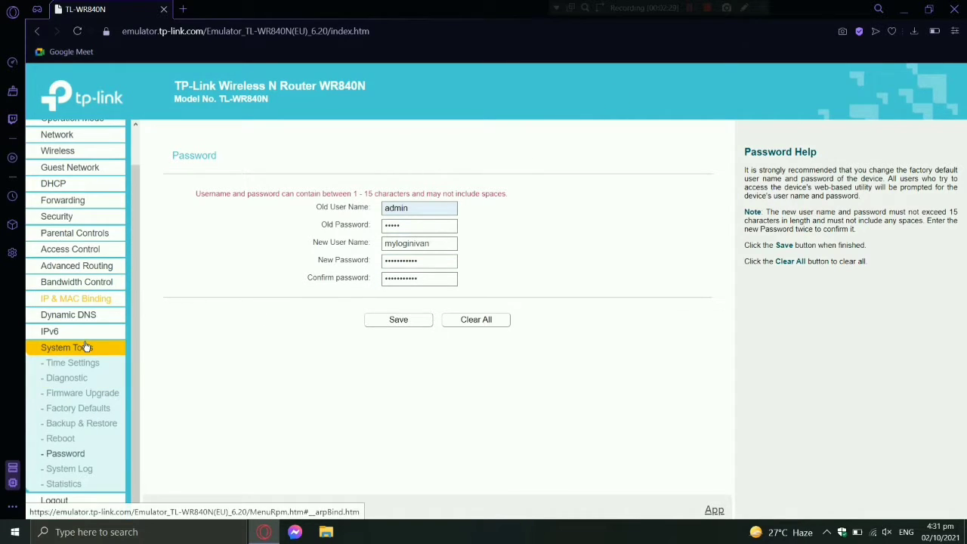
left_click(68, 443)
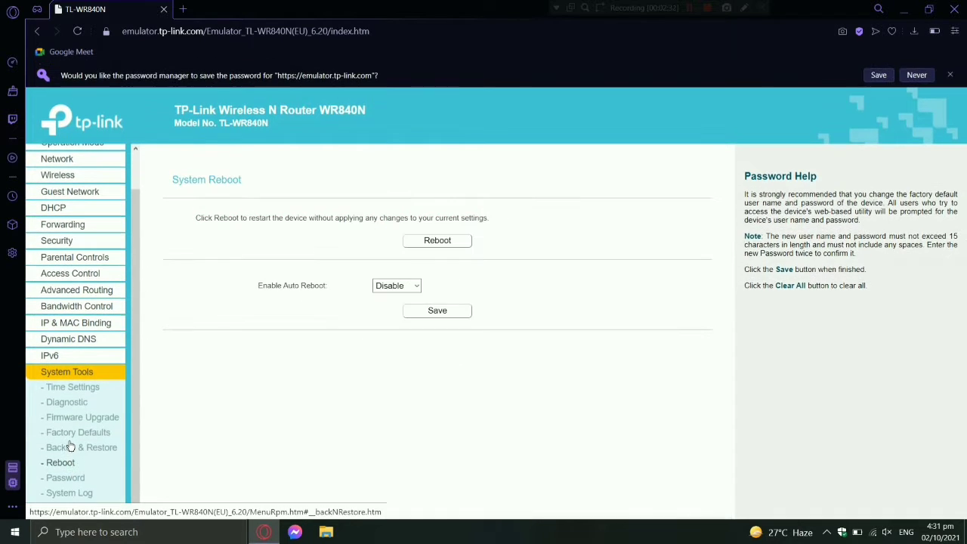
left_click(422, 244)
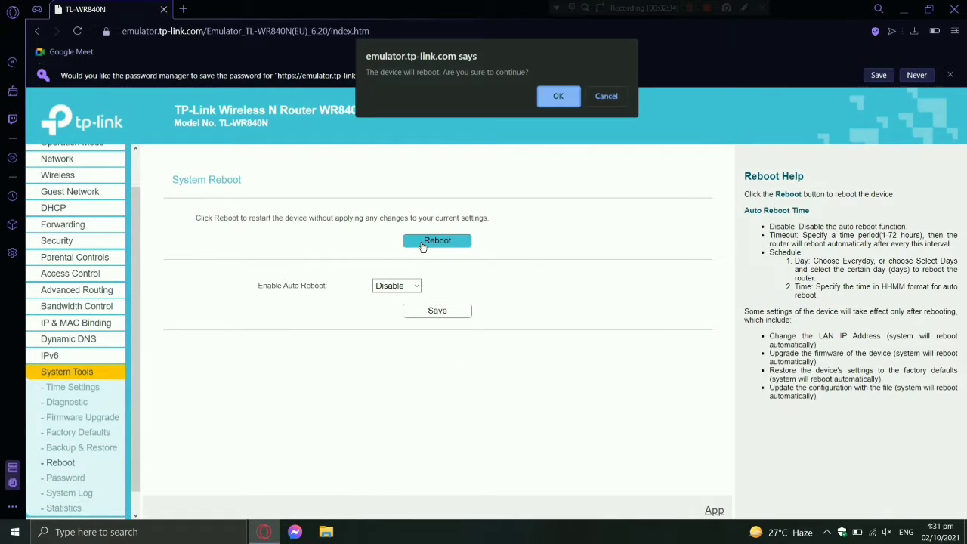
left_click(564, 97)
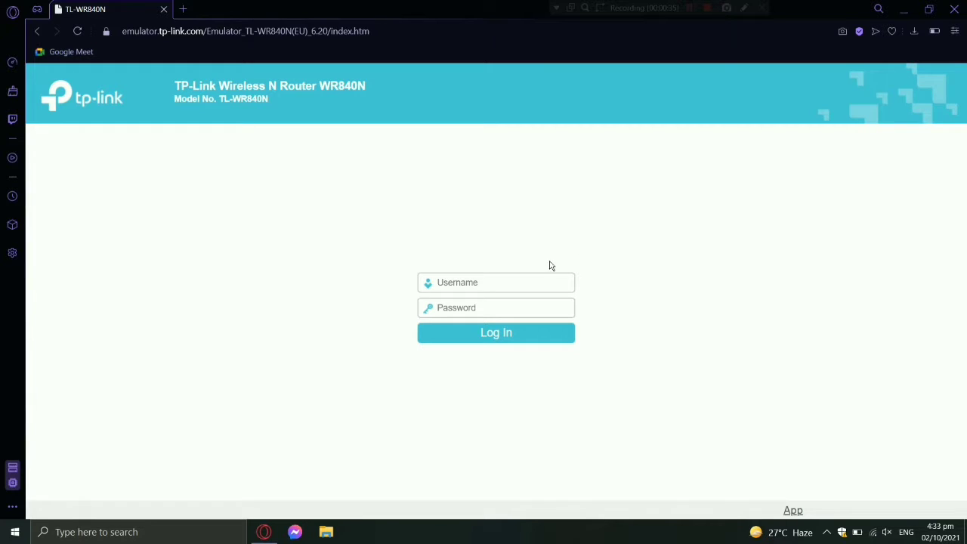
Step: Log back in with the default admin credentials and go to the Wireless settings page
left_click(525, 277)
type("admin")
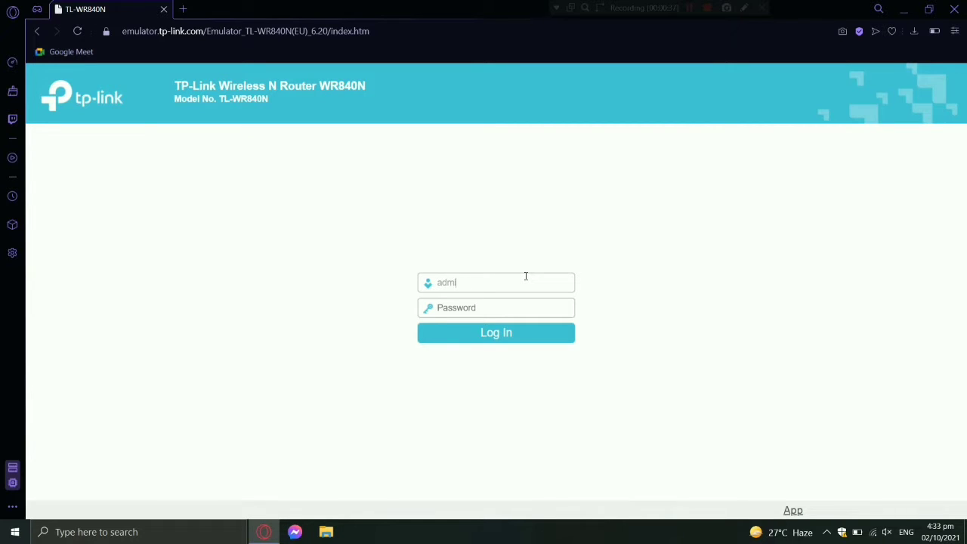
left_click(496, 309)
left_click(498, 339)
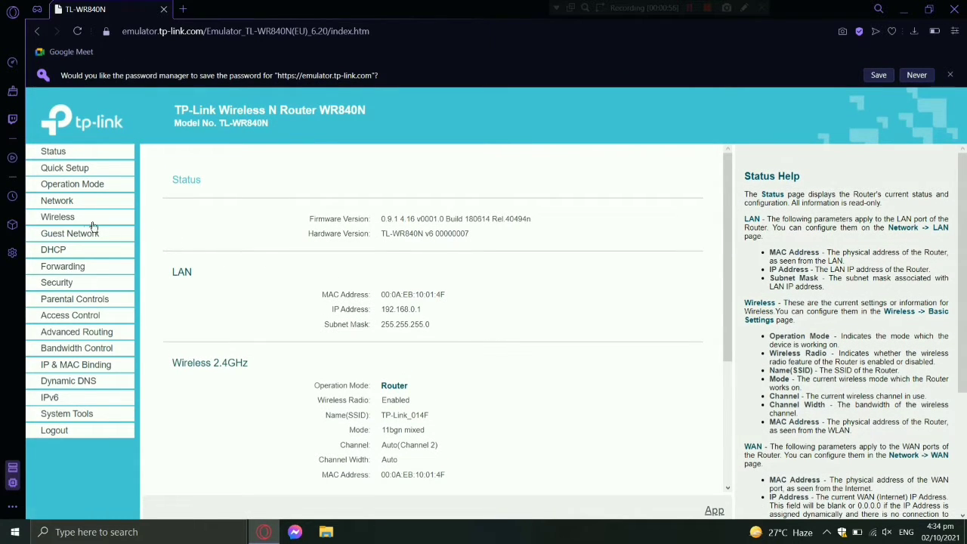
left_click(68, 219)
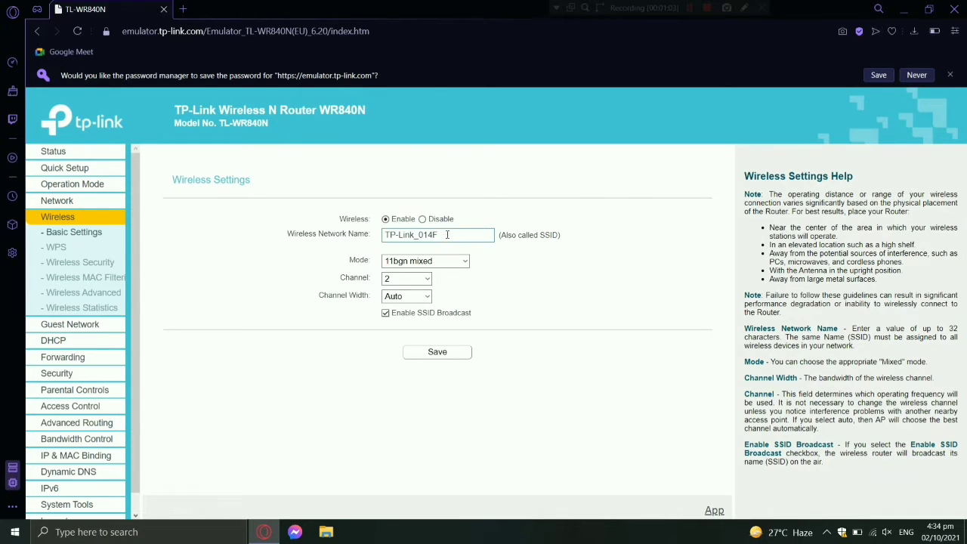
left_click_drag(442, 235, 368, 239)
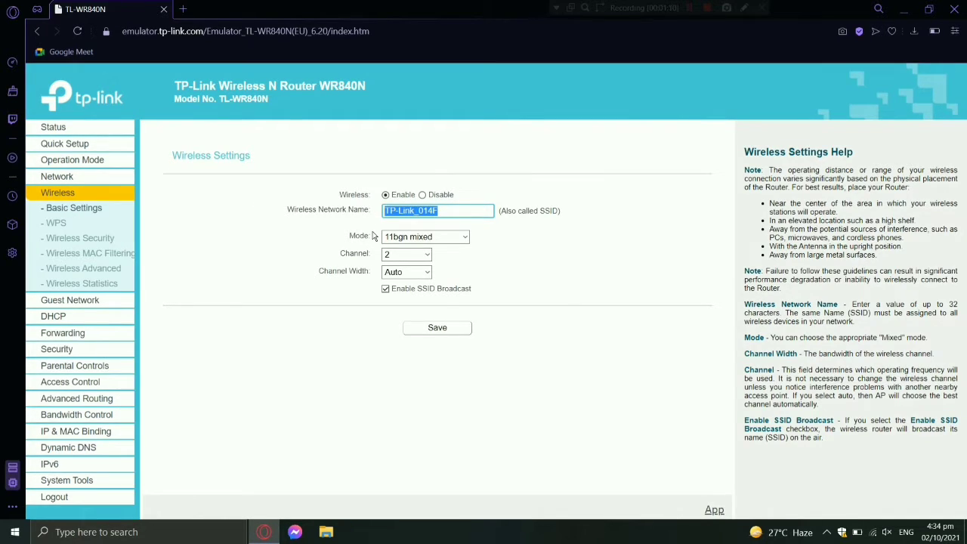
type("Ivan")
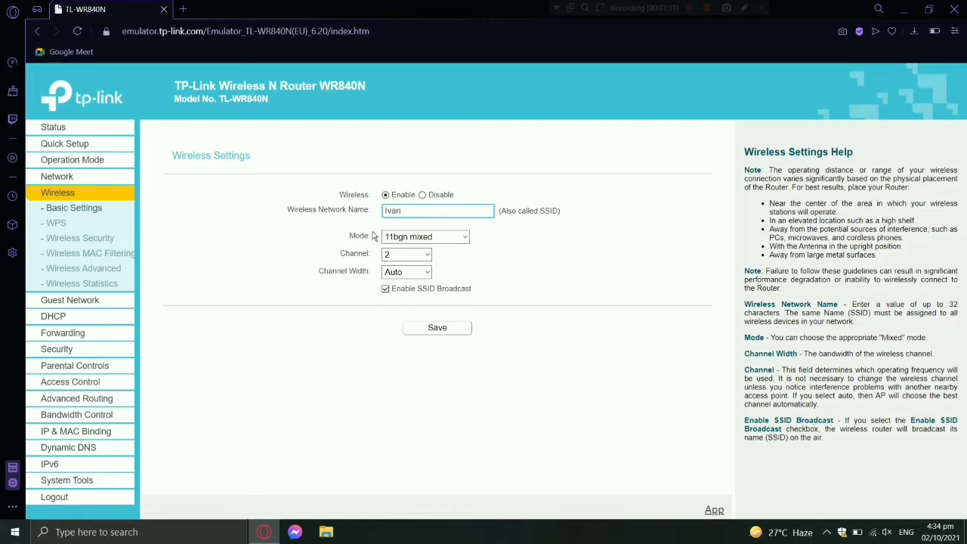
type("W")
type("FI")
left_click(425, 332)
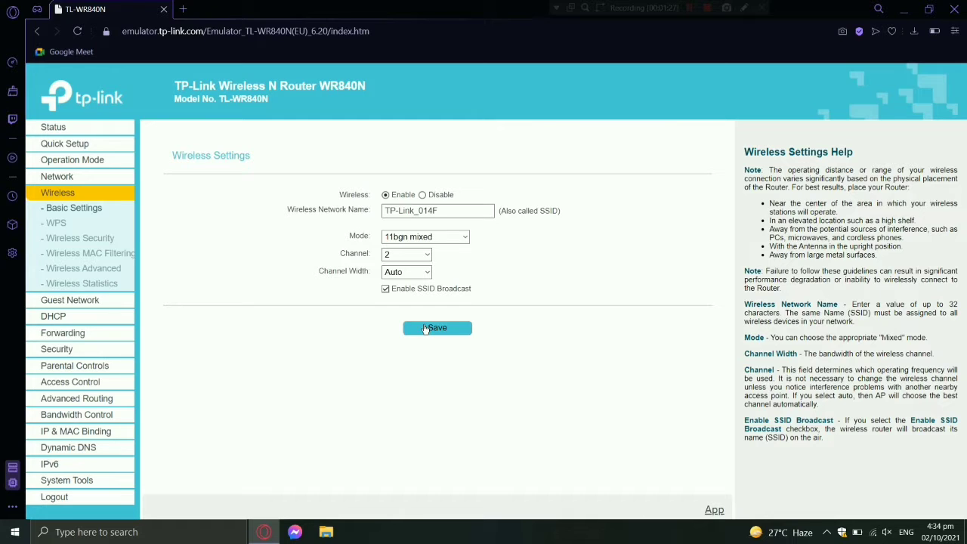
Step: In Wireless Security, overwrite the WPA2-PSK password with the new Wi-Fi password and save
left_click(101, 244)
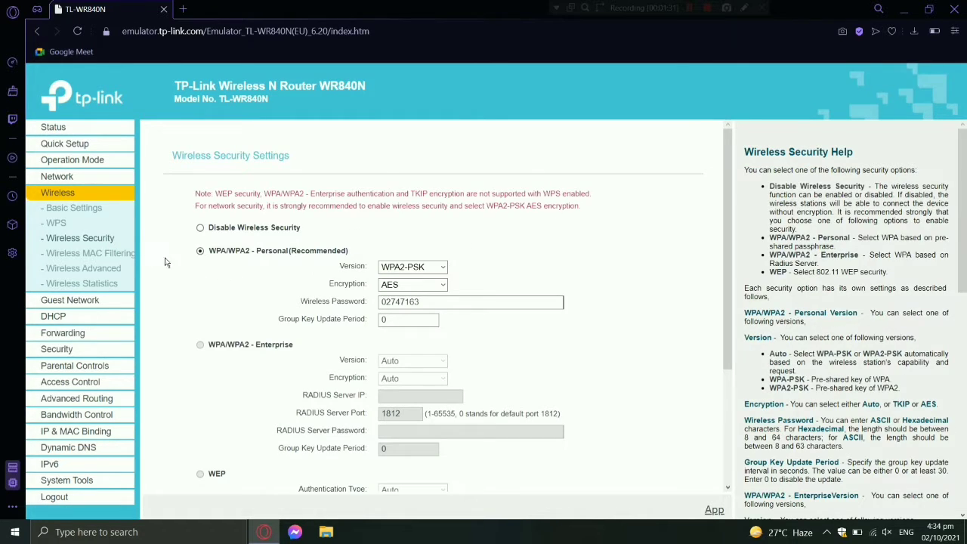
left_click_drag(425, 301, 371, 298)
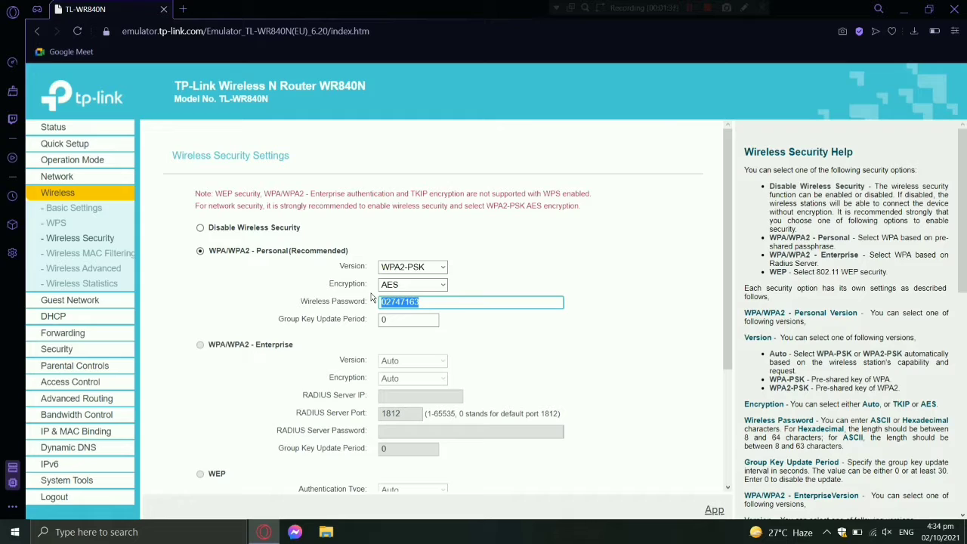
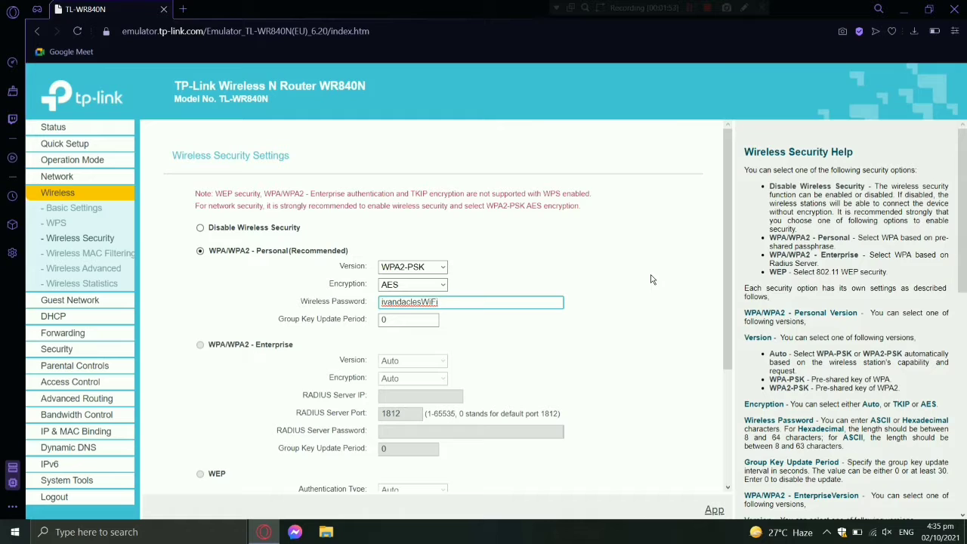
scroll(645, 279, "down", 3)
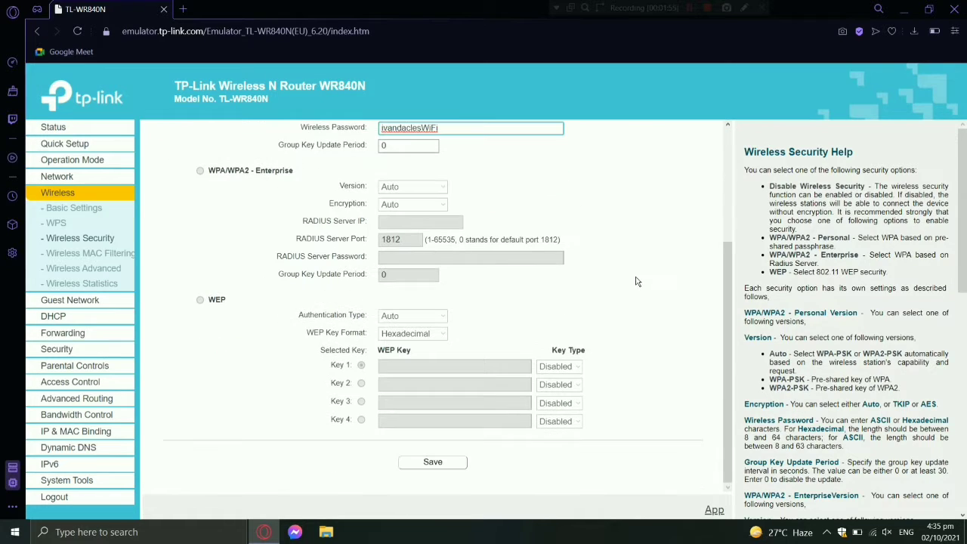
left_click(434, 463)
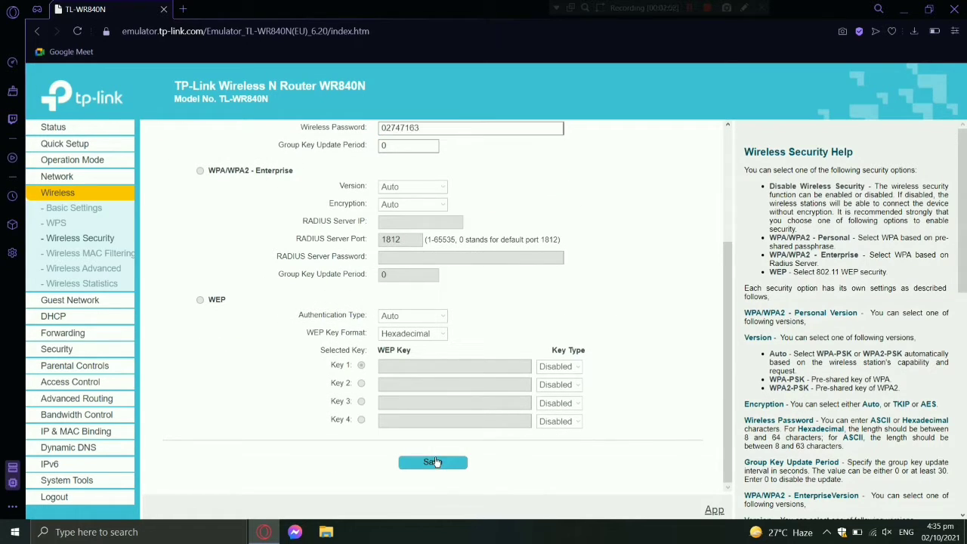
Step: Reboot the router via System Tools > Reboot and confirm, waiting for the login page
left_click(93, 480)
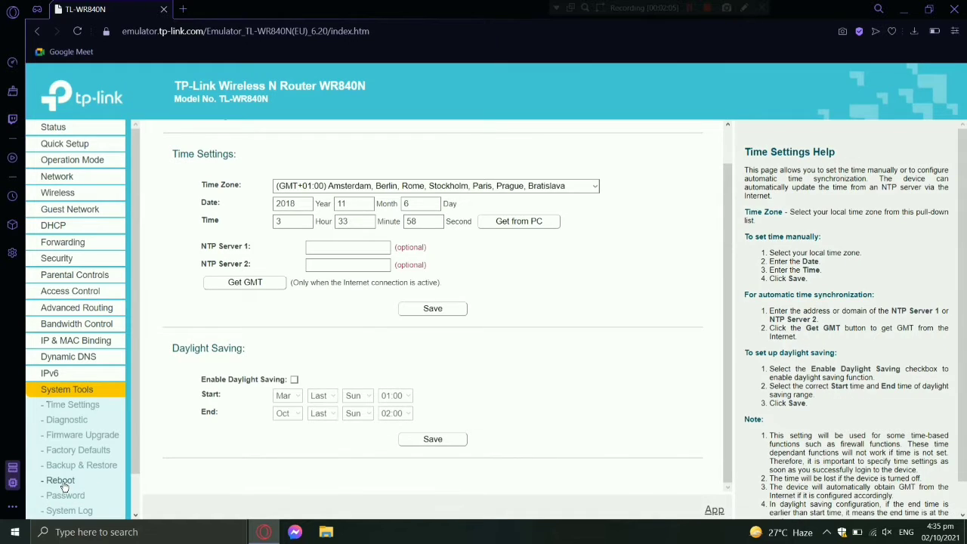
left_click(60, 481)
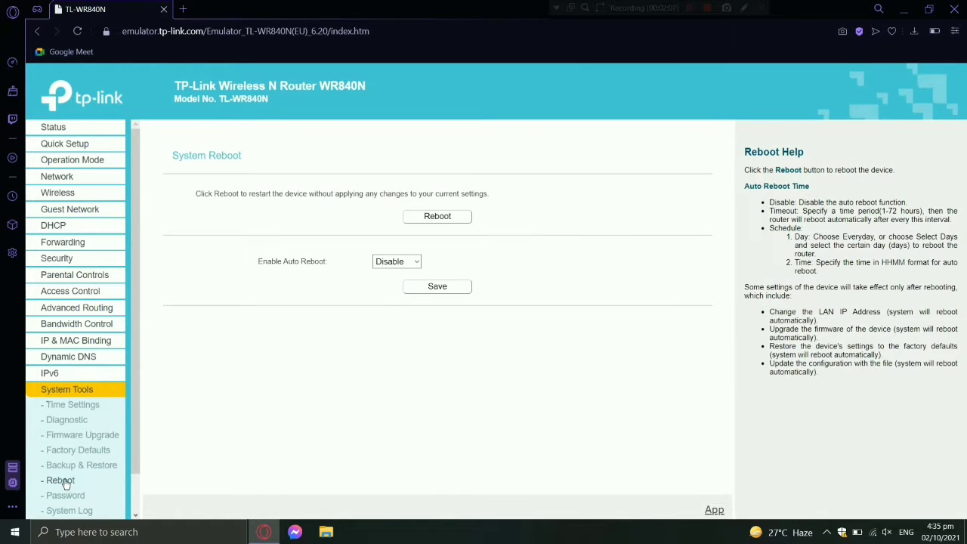
left_click(432, 216)
left_click(556, 95)
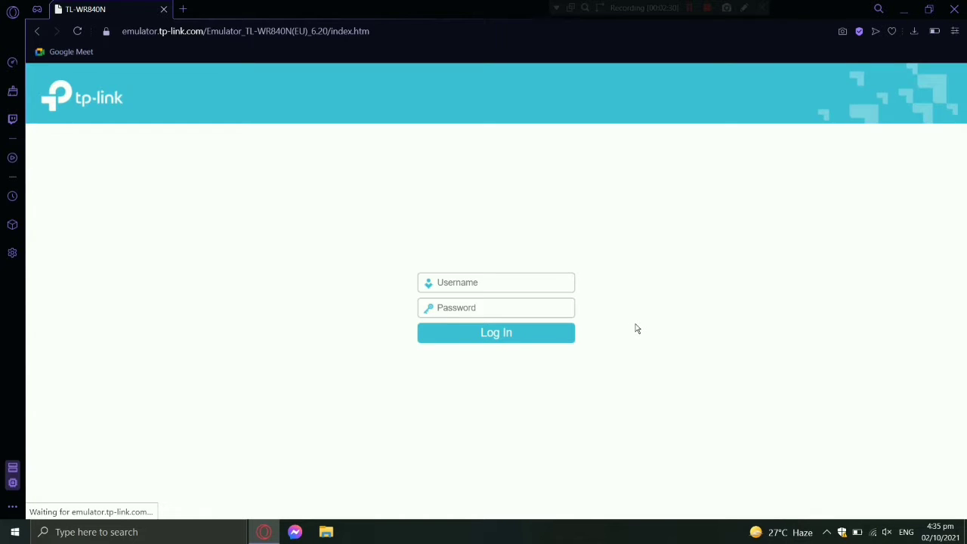
left_click(710, 11)
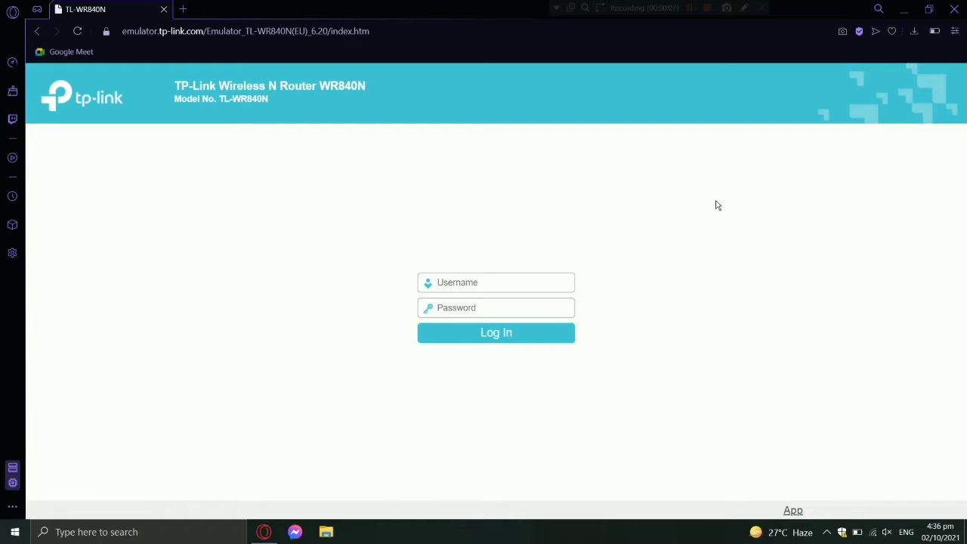
Step: Log in again with the admin username and password to reach the Status page
left_click(536, 287)
type("admin")
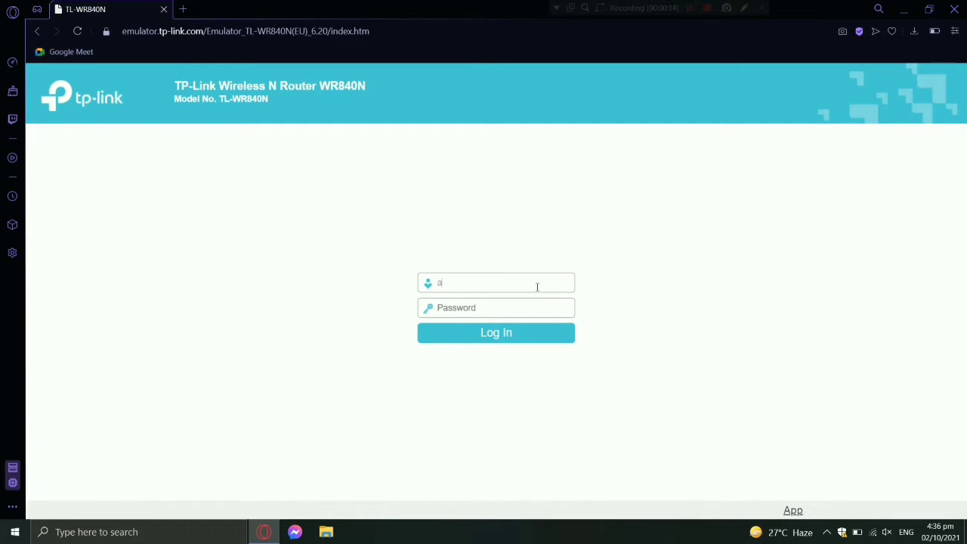
left_click(476, 310)
left_click(481, 335)
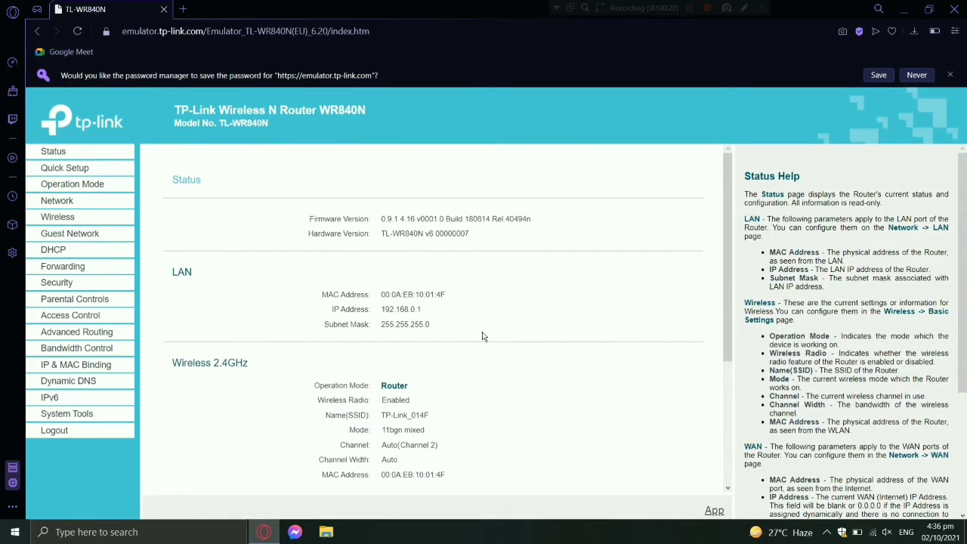
Step: In DHCP Settings, change the End IP Address to 192.168.0.150 and save
left_click(57, 252)
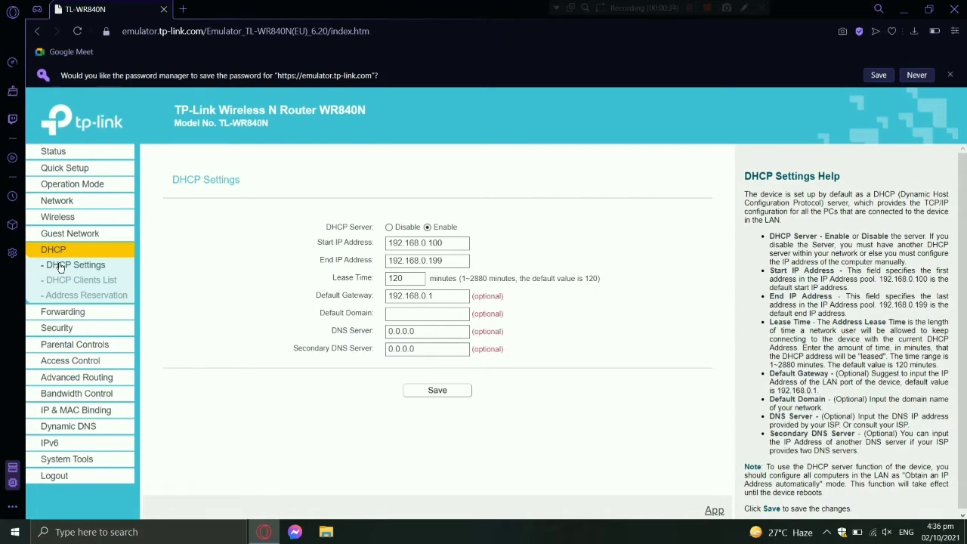
left_click(61, 267)
left_click_drag(445, 261, 436, 261)
type("50")
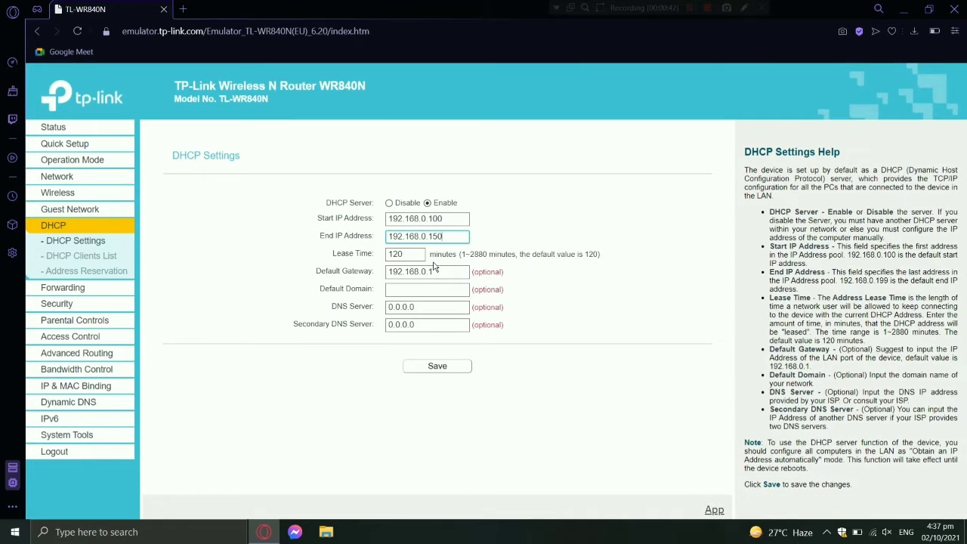
left_click(445, 367)
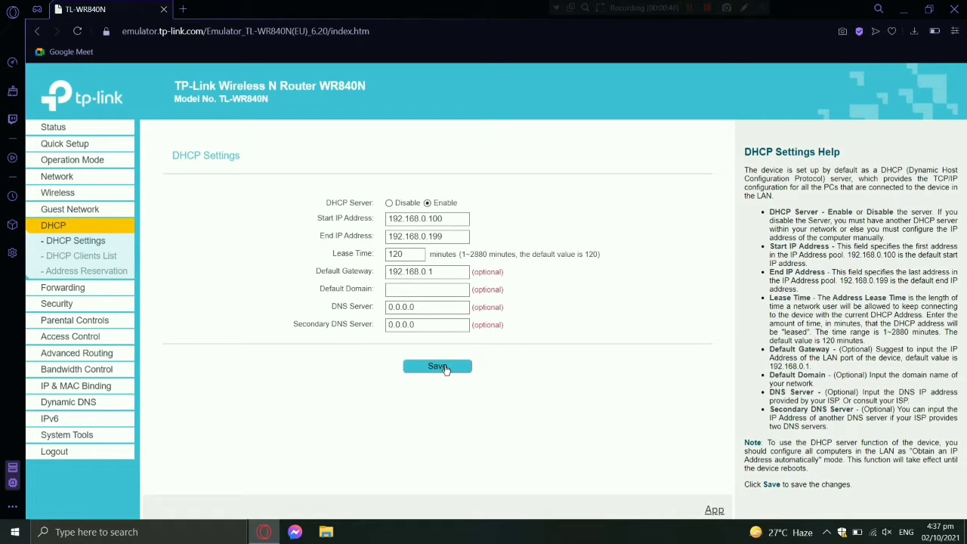
Step: Reboot the router from System Tools > Reboot and confirm the restart
left_click(92, 435)
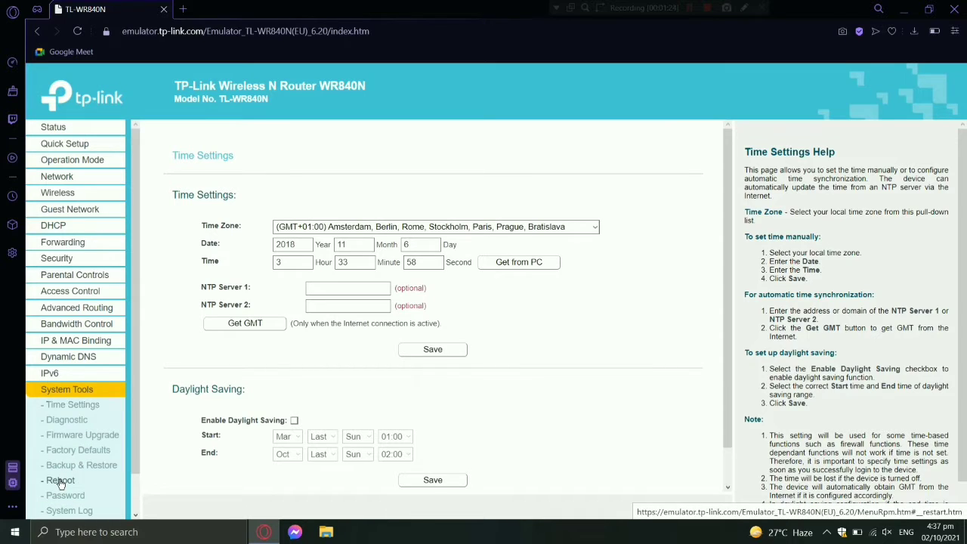
left_click(61, 481)
left_click(438, 218)
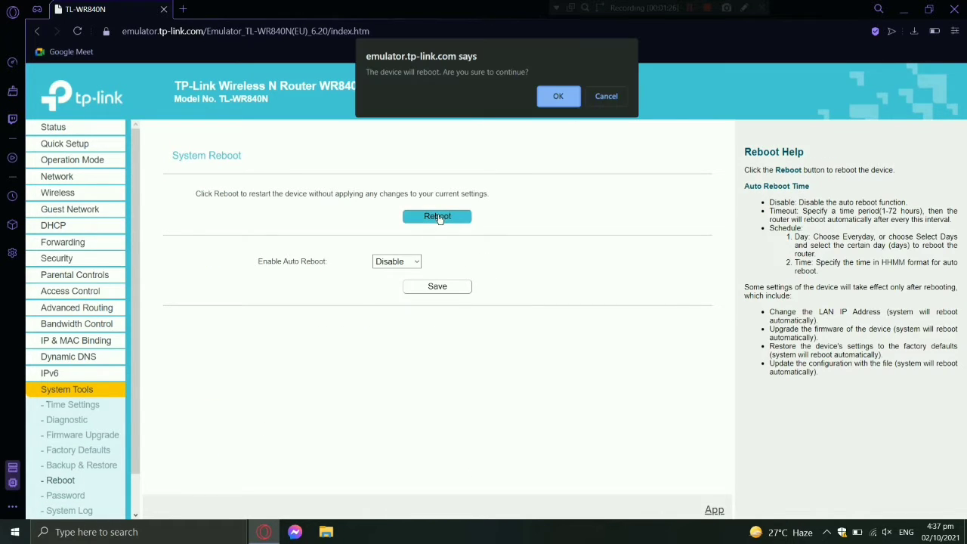
left_click(559, 99)
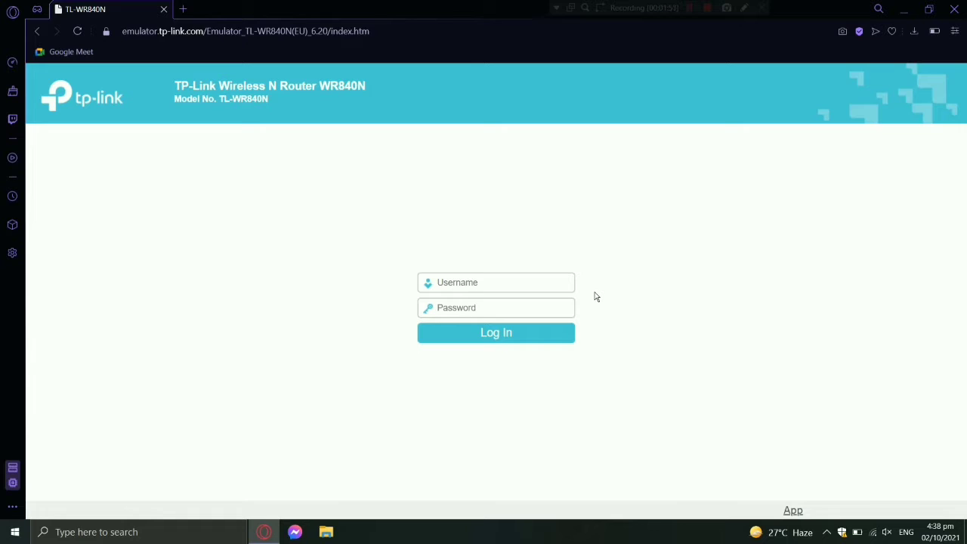
Step: Sign back in with the default admin username and password
left_click(520, 276)
type("admin")
left_click(493, 309)
left_click(471, 339)
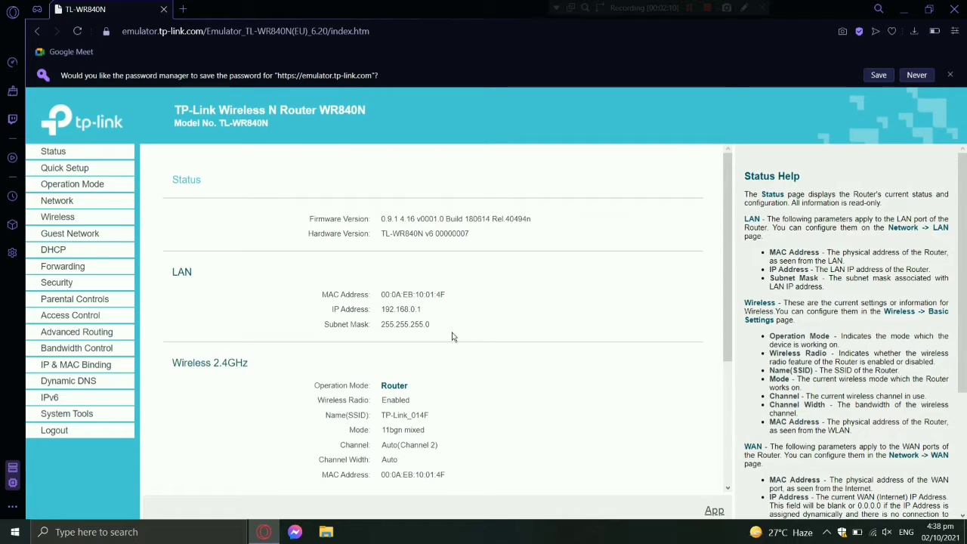
Step: Open DHCP > DHCP Clients List and refresh it, showing an empty client table
left_click(48, 250)
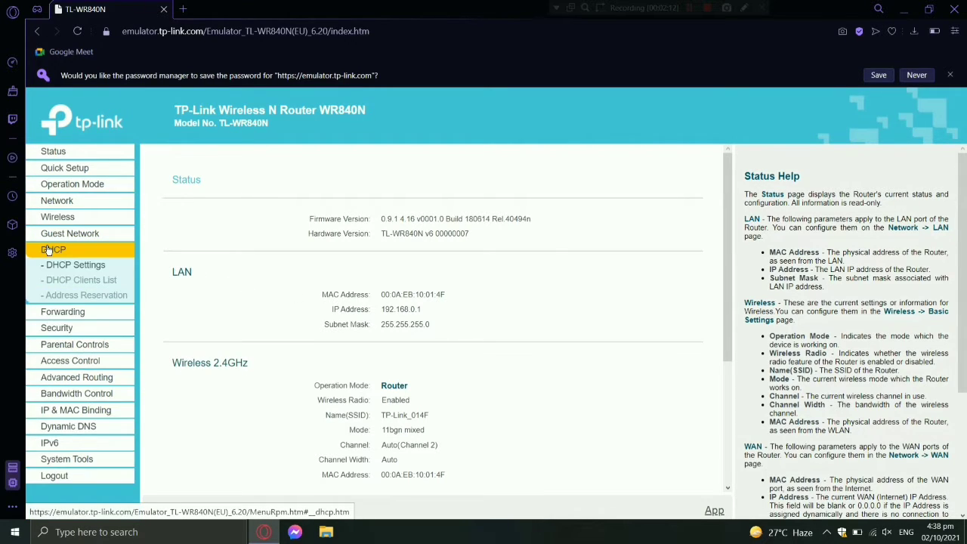
left_click(74, 280)
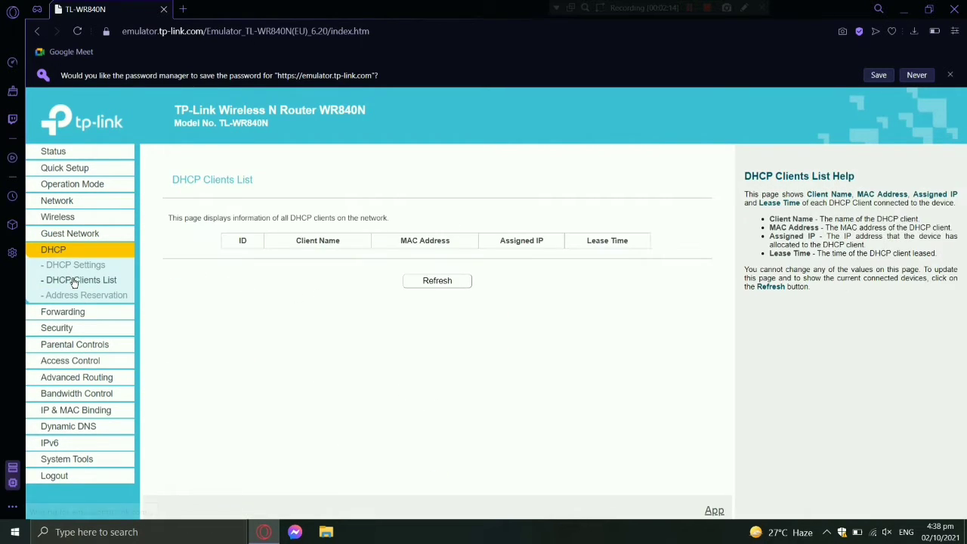
left_click(436, 281)
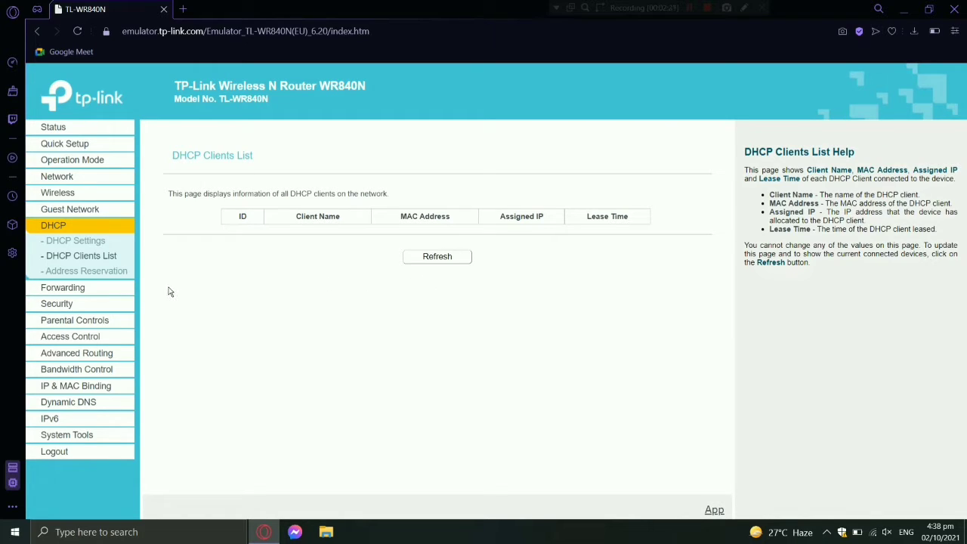
Step: Start a new DHCP address reservation and enter MAC address 2e:RQ:12:13:G4:10
left_click(104, 271)
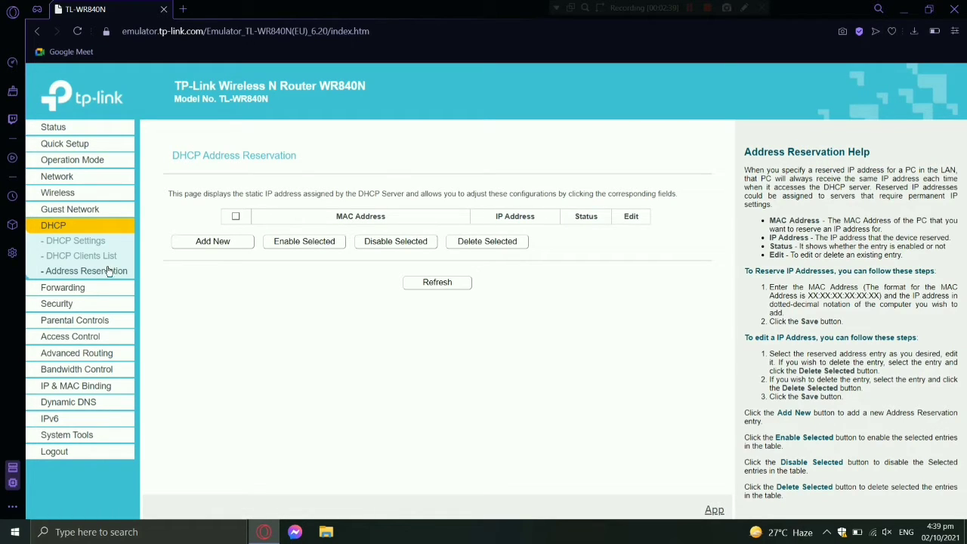
left_click(212, 241)
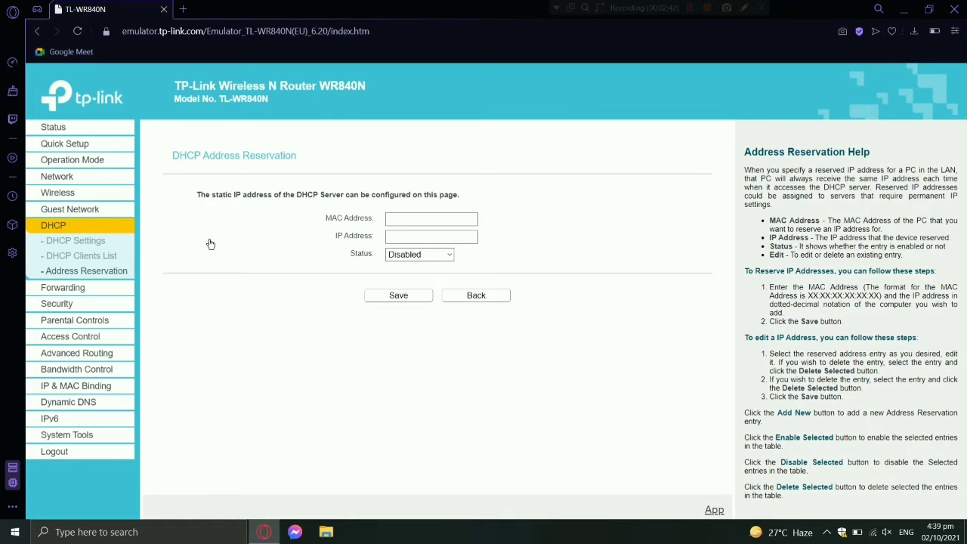
left_click(395, 219)
type("2e")
type(":")
type("RQ")
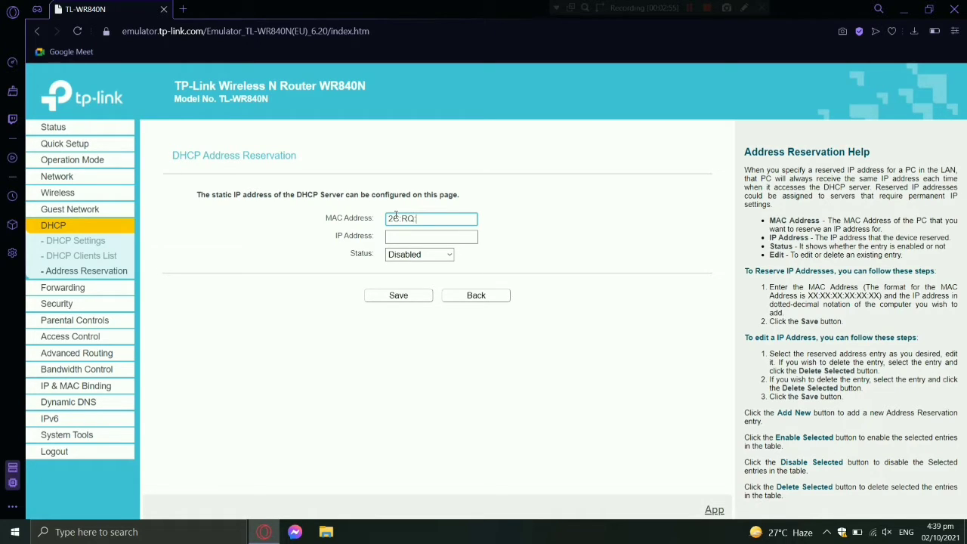
type(":12:13:G4:10")
Step: Reserve IP 192.168.0.125 with status Enabled, save, and dismiss the invalid MAC format error
left_click(406, 235)
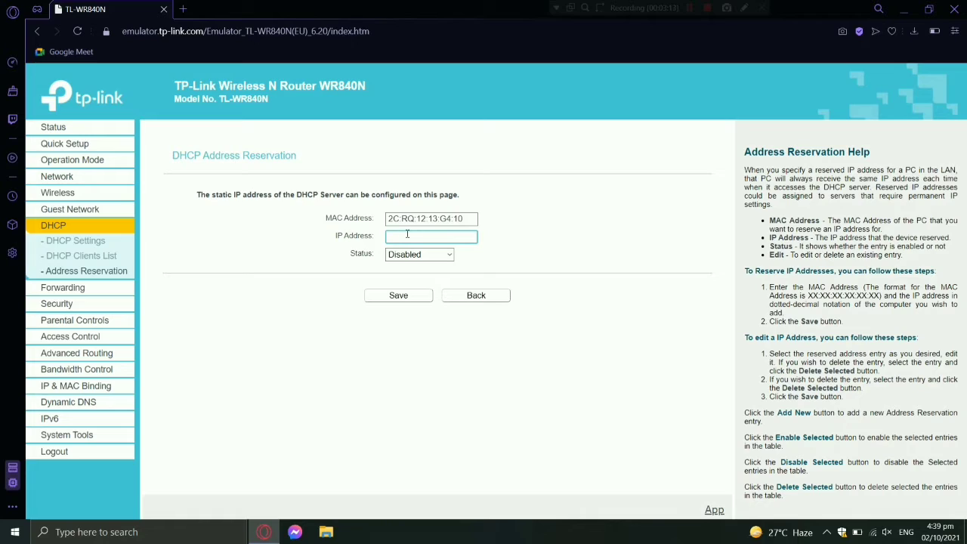
type("192.168.0.125")
left_click(415, 254)
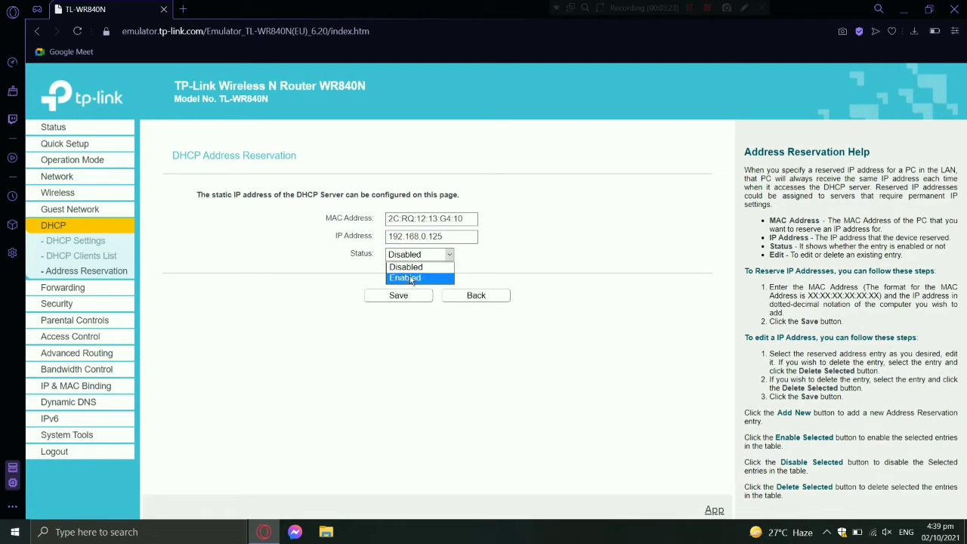
left_click(412, 278)
left_click(411, 297)
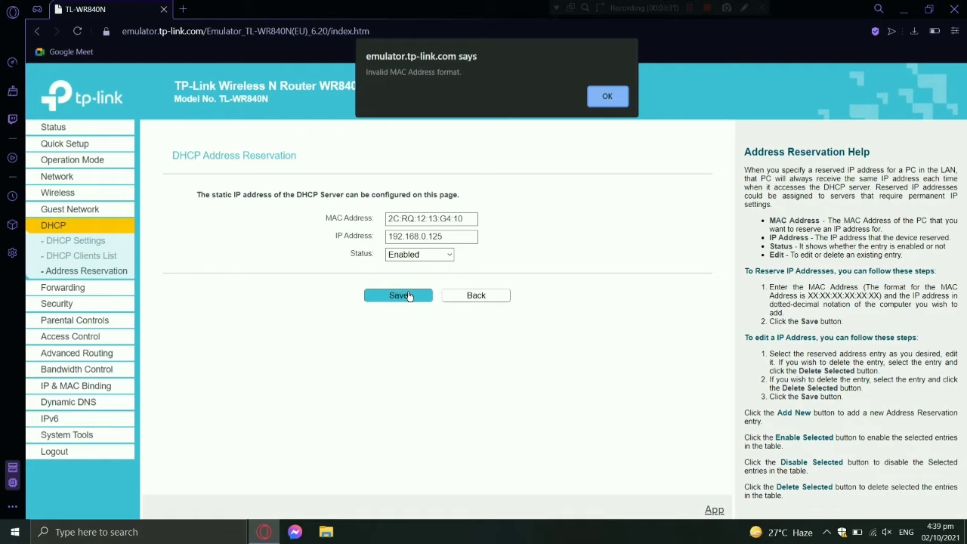
left_click(604, 95)
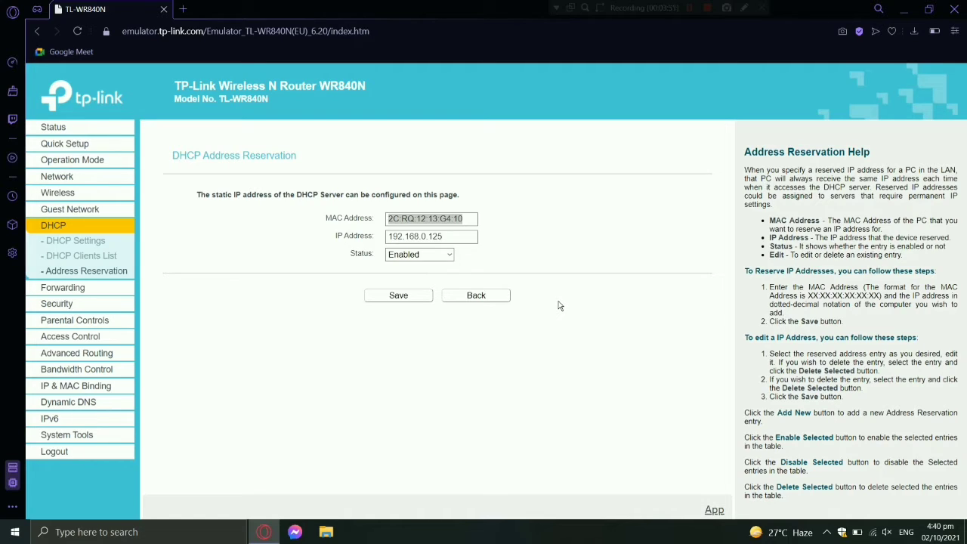
Step: Log out of the router admin pages, confirming the logout prompt
left_click(67, 459)
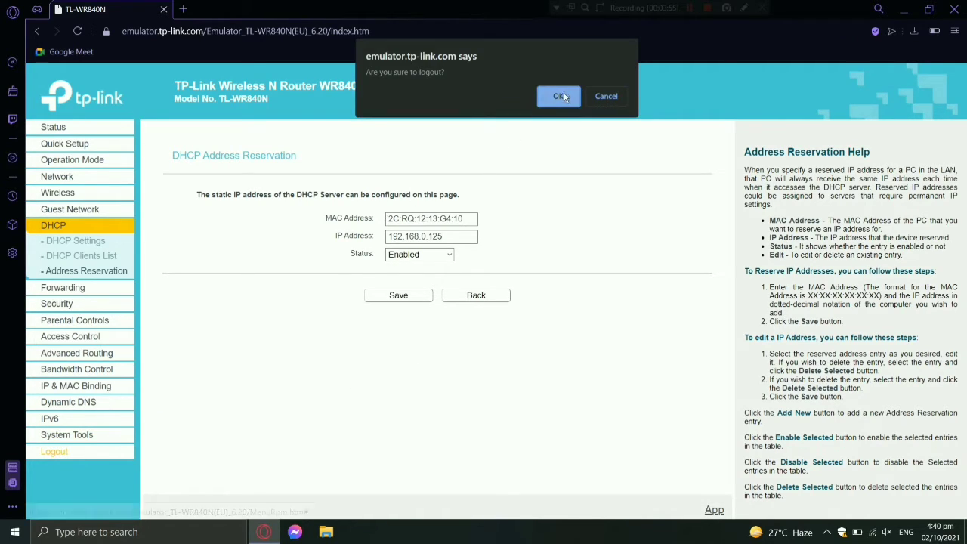
left_click(563, 94)
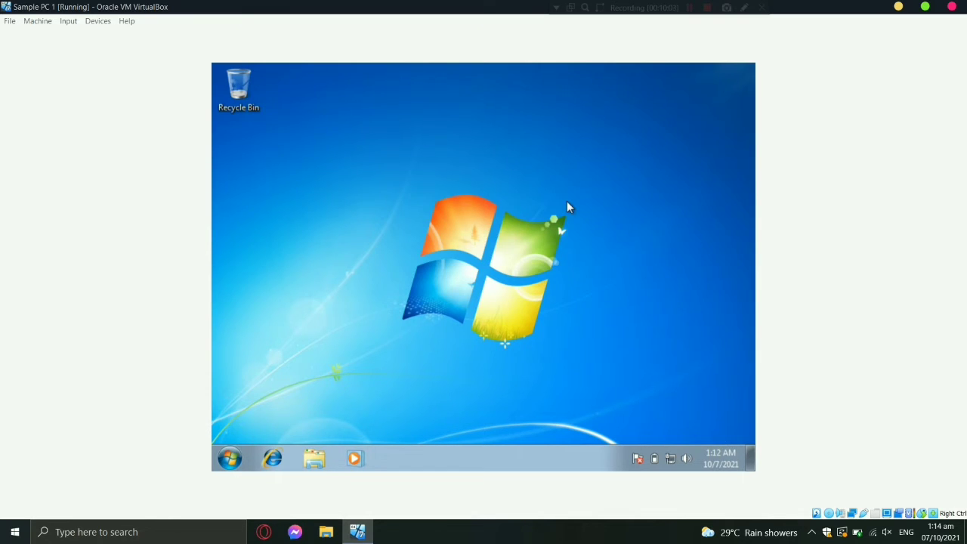
Step: Open the Windows 7 guest's System properties from the Computer entry in the Start menu
left_click(225, 462)
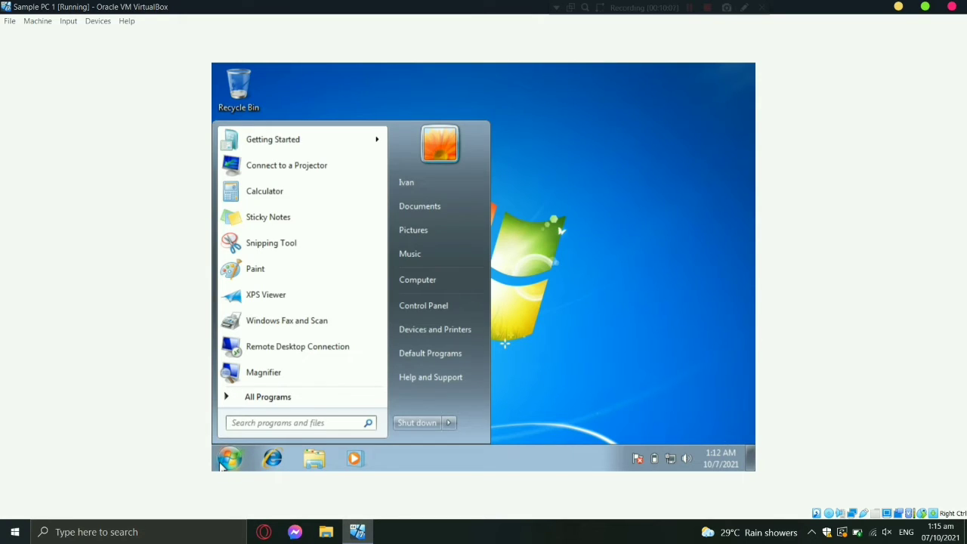
right_click(414, 283)
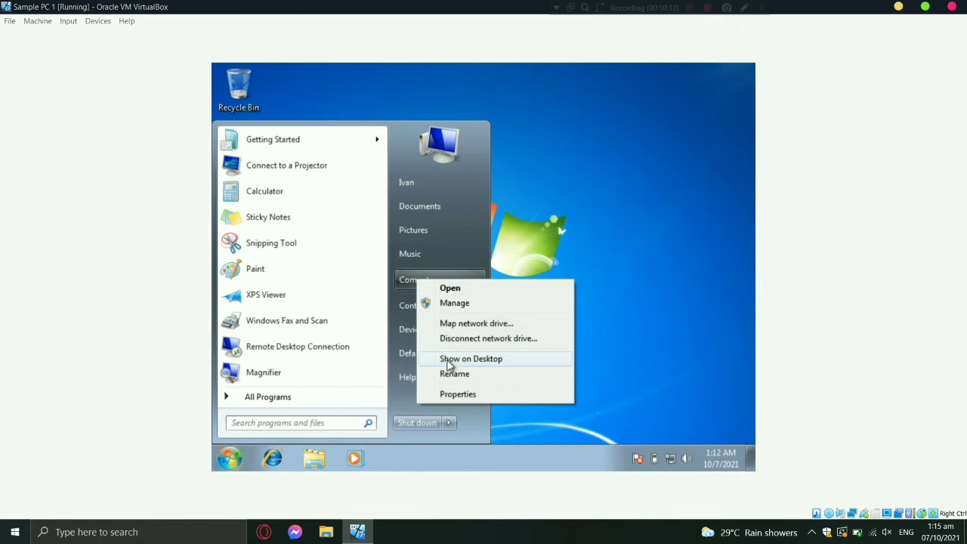
left_click(455, 393)
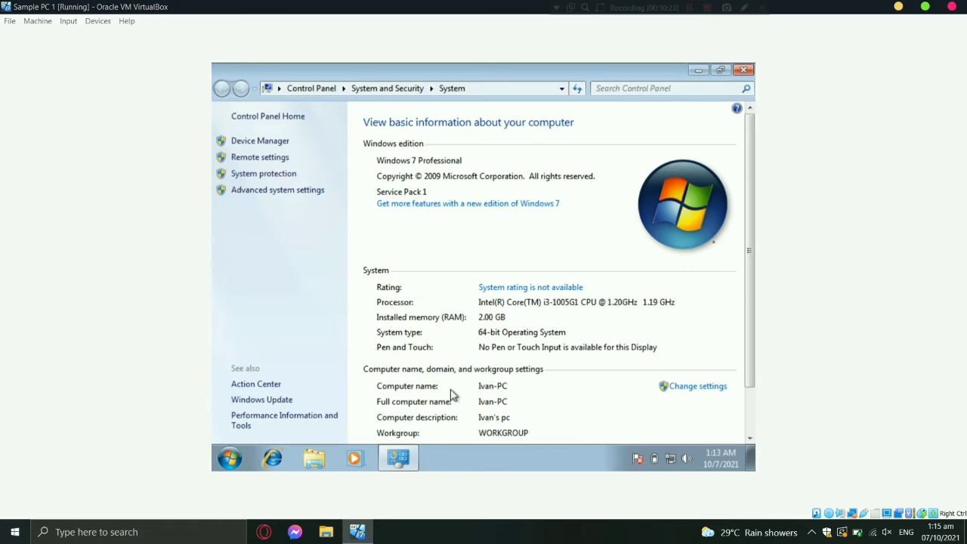
Step: Replace the computer description with a new PC label and open the Computer Name/Domain Changes dialog
left_click(696, 387)
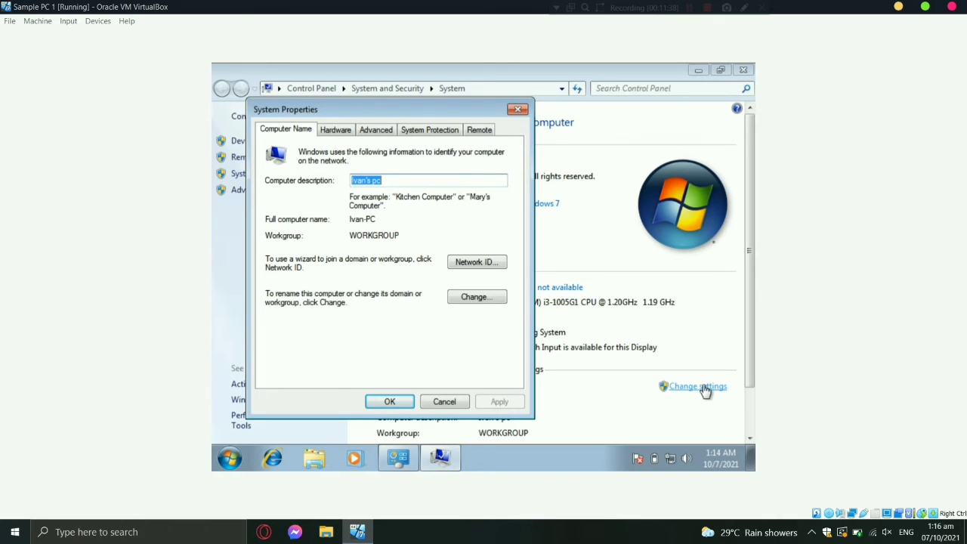
key("BackSpace")
type("I")
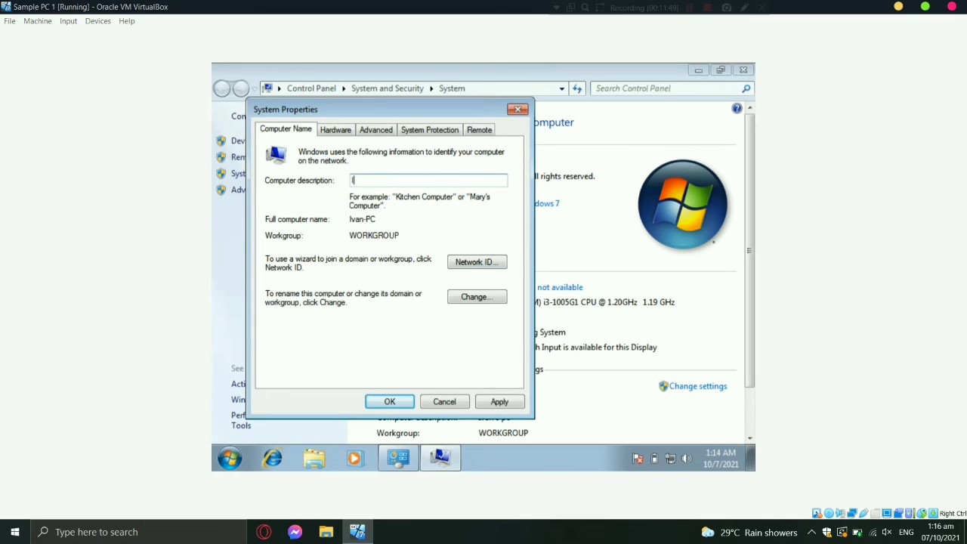
type("VANPC")
left_click(468, 299)
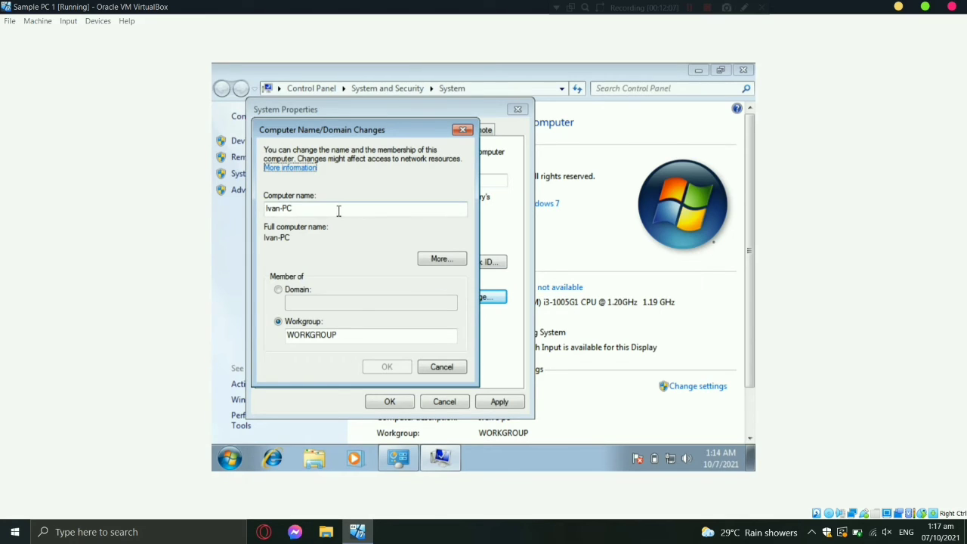
Step: Change the computer name to Cashier001 and the workgroup to FINANCE
left_click_drag(337, 211, 249, 217)
key("BackSpace")
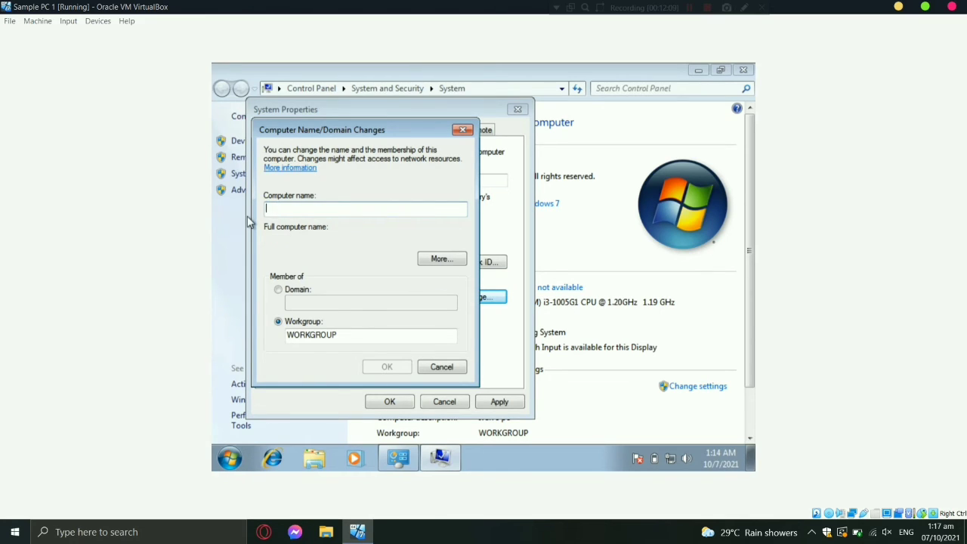
type("Cas")
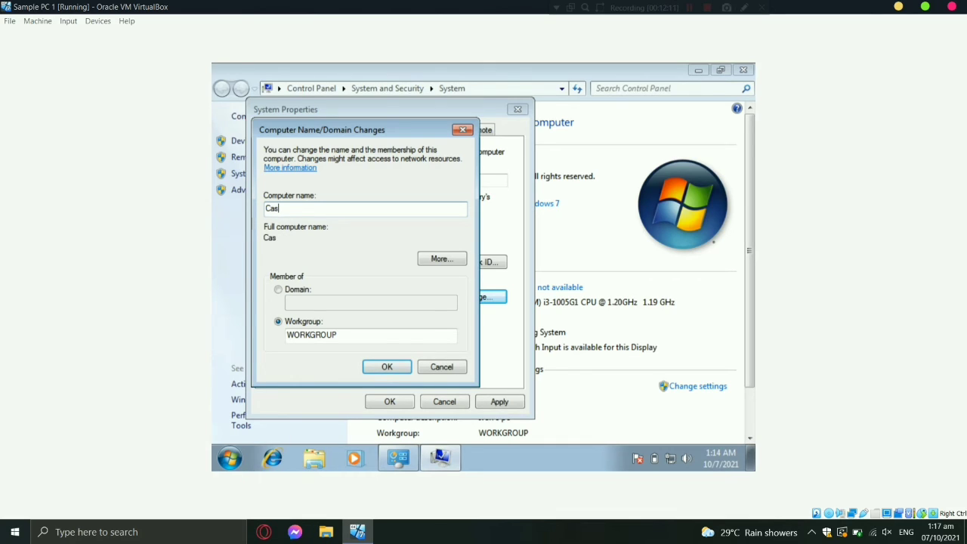
type("hier001")
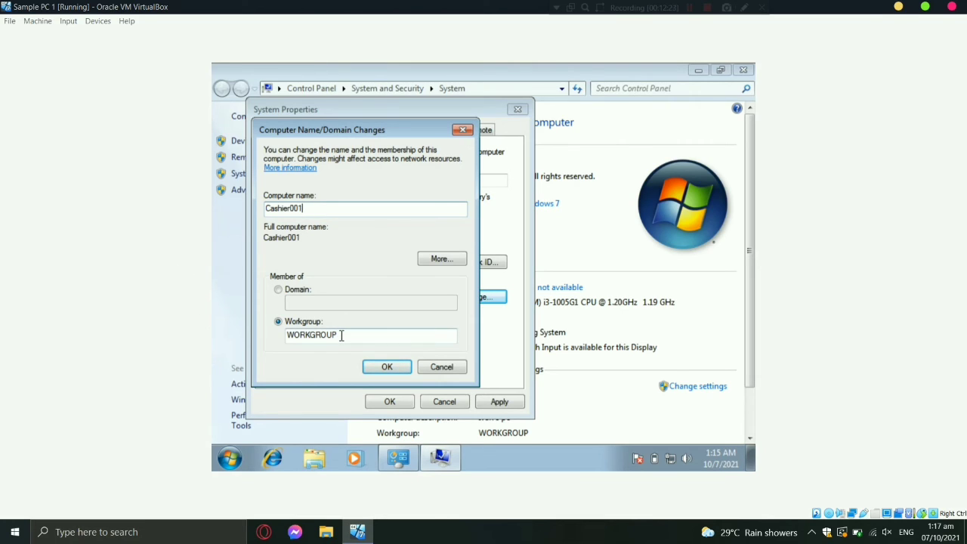
left_click_drag(340, 334, 280, 336)
key("BackSpace")
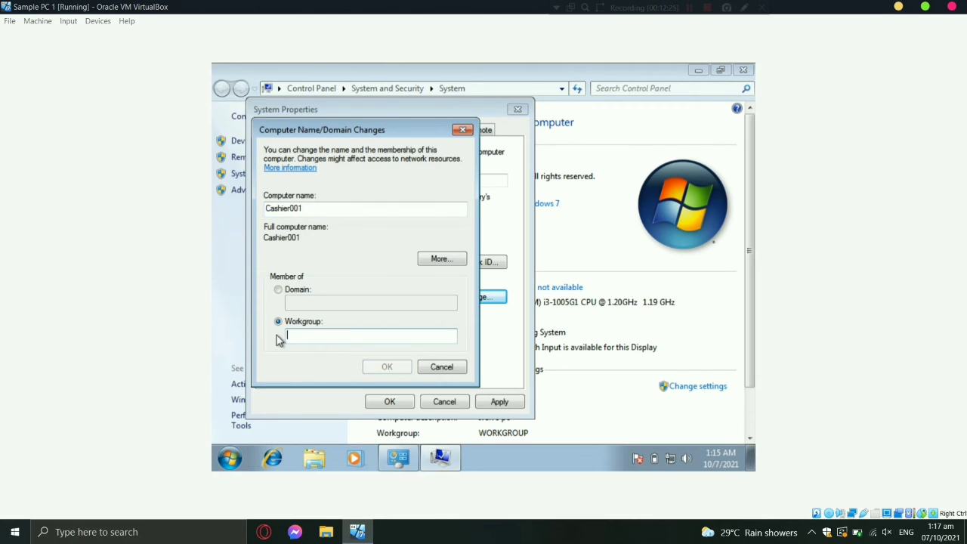
type("FINAN")
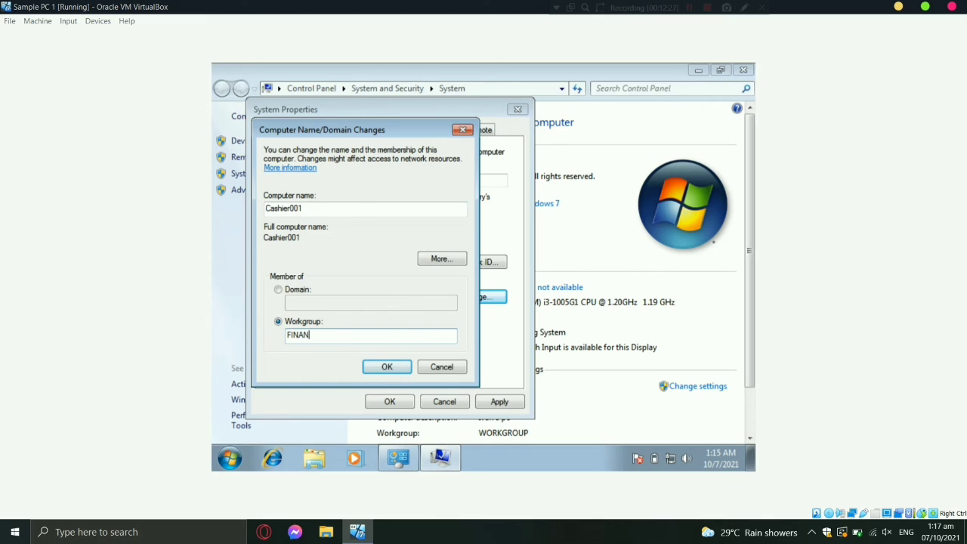
type("CE")
Step: Apply the changes, acknowledge the FINANCE welcome and restart notices, and close System Properties
left_click(370, 366)
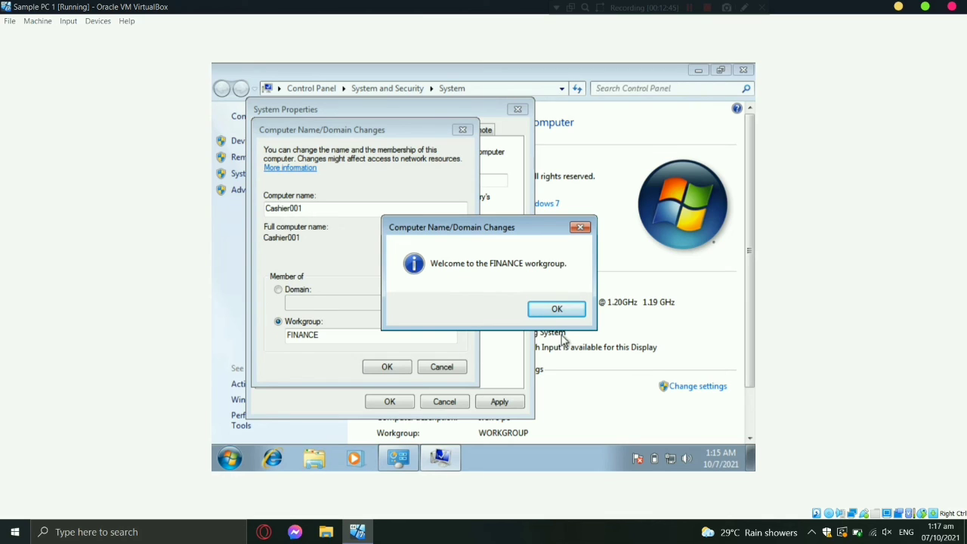
left_click(557, 310)
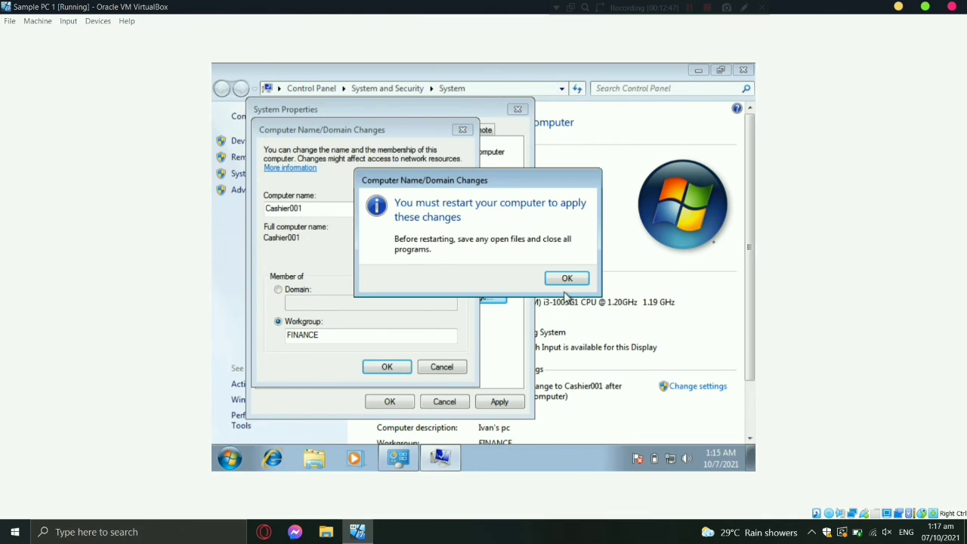
left_click(566, 280)
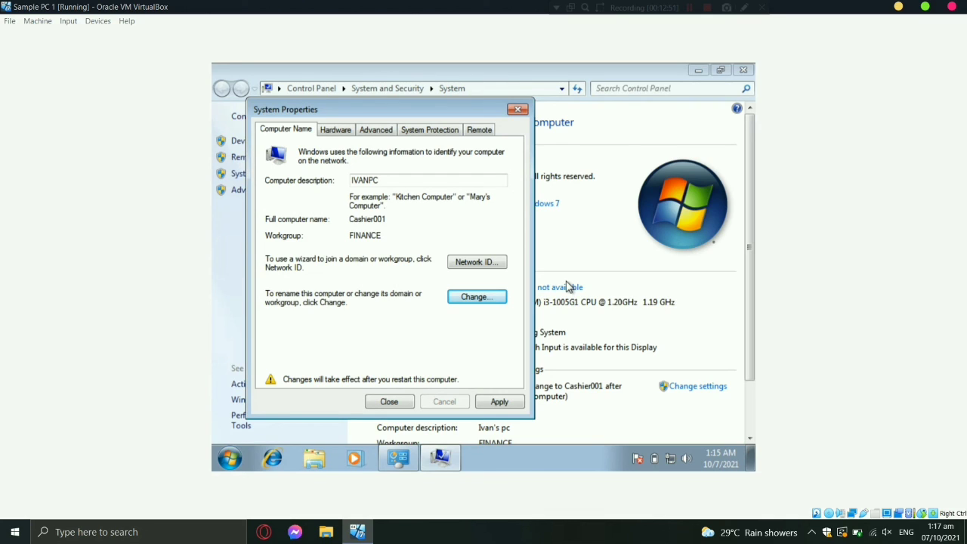
left_click(499, 402)
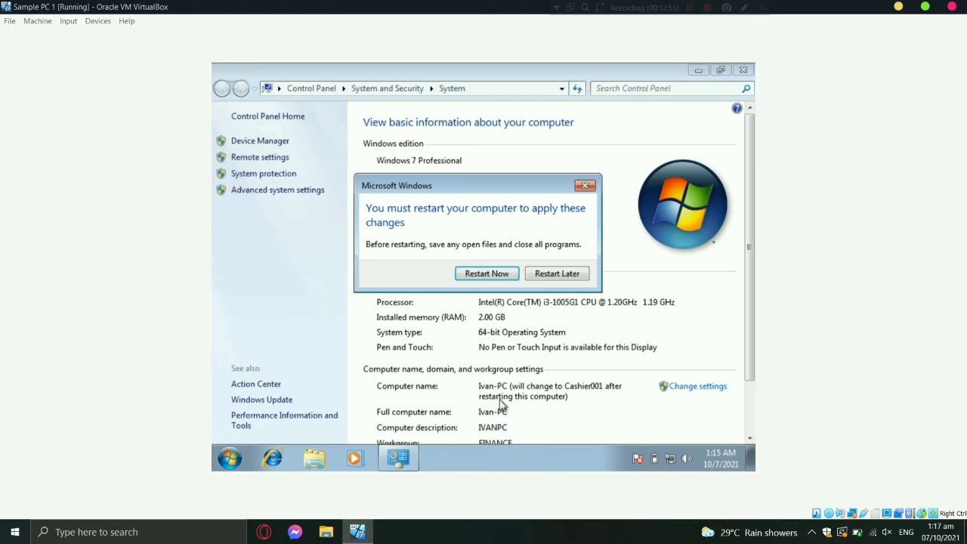